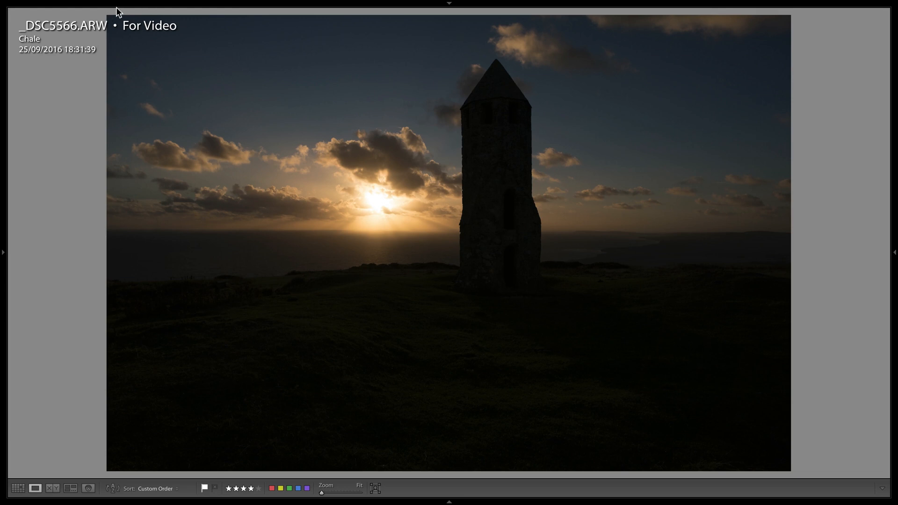
{"action": "mouse_move", "coordinate": [136, 3]}
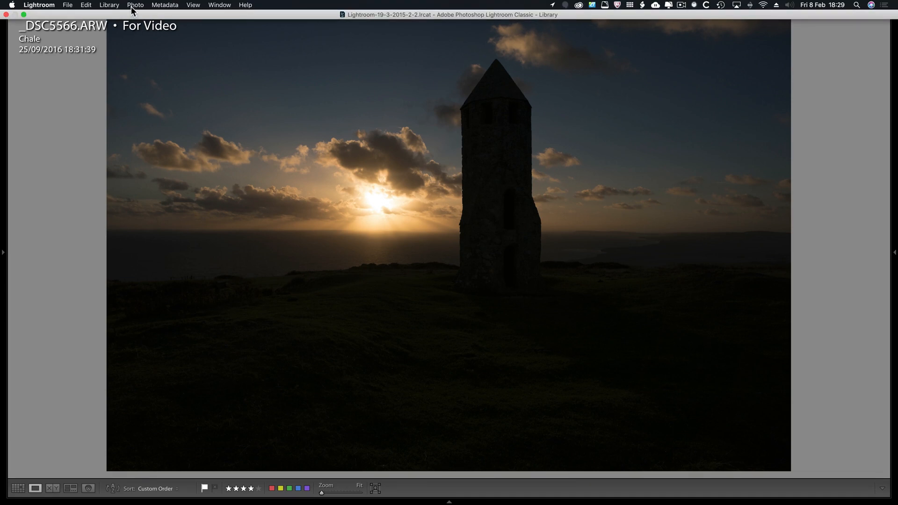
{"action": "left_click", "coordinate": [136, 5]}
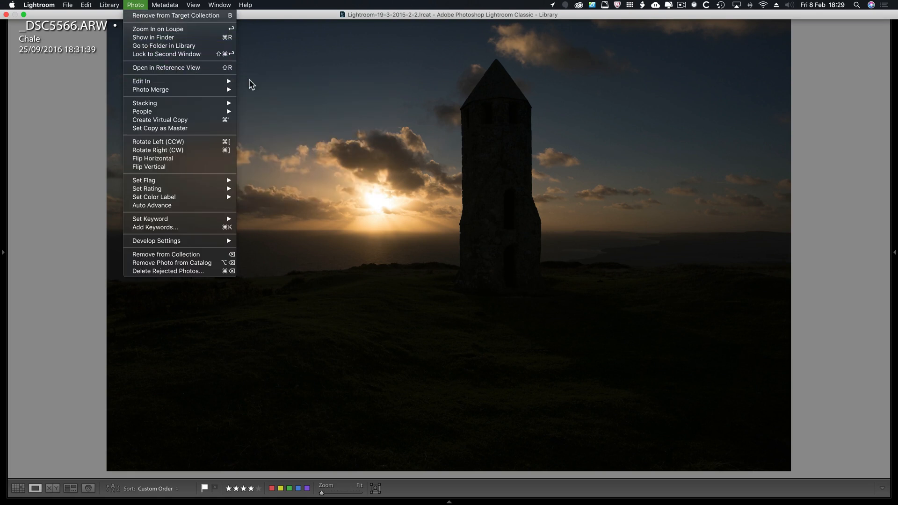
{"action": "mouse_move", "coordinate": [198, 82]}
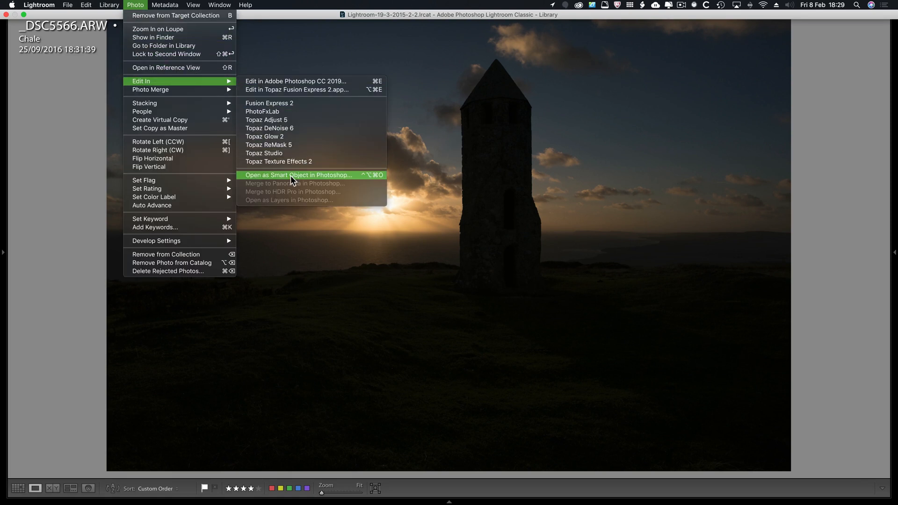
{"action": "left_click", "coordinate": [420, 79]}
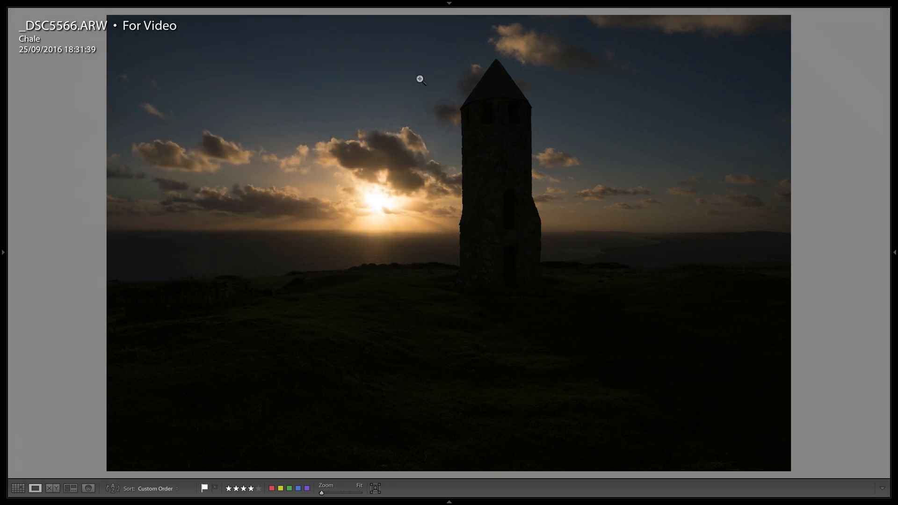
Switch to Camera Raw, try turning off opening in Photoshop as smart objects, and leave without opening the image.
{"action": "key", "text": "super+Tab"}
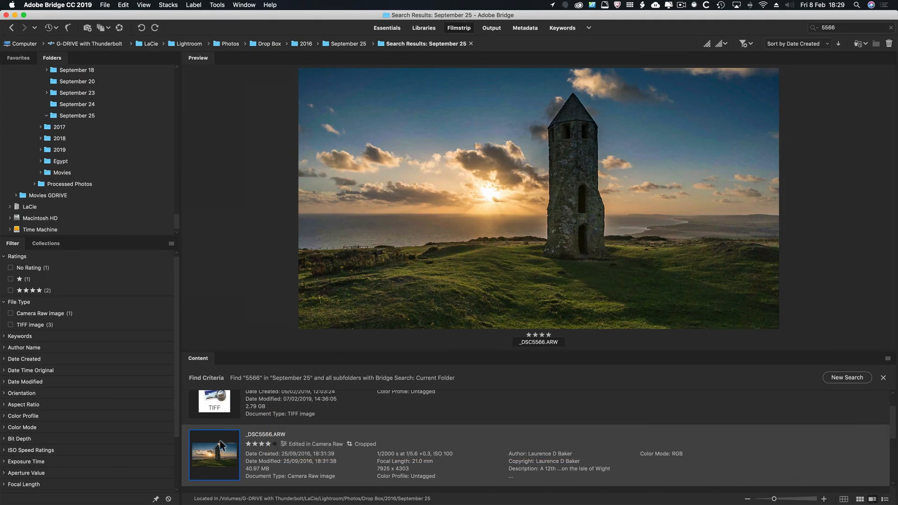
{"action": "key", "text": "super+Tab"}
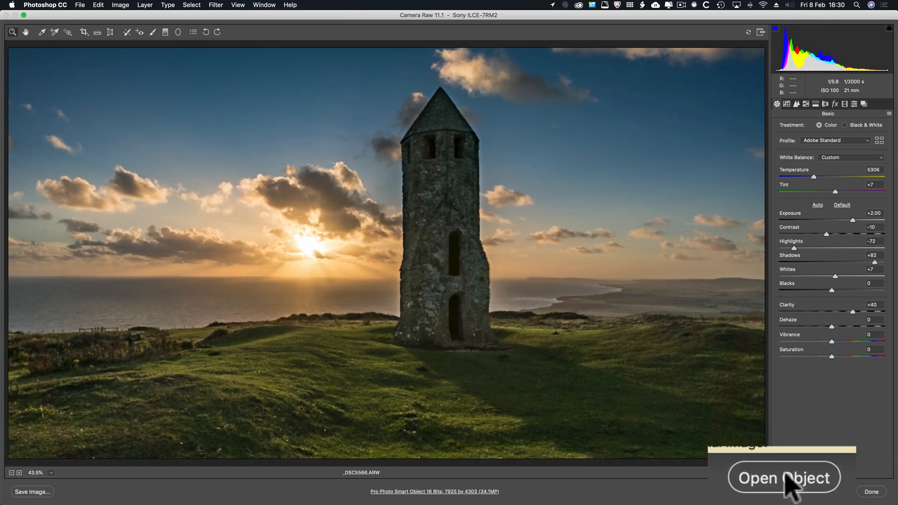
{"action": "left_click", "coordinate": [423, 492]}
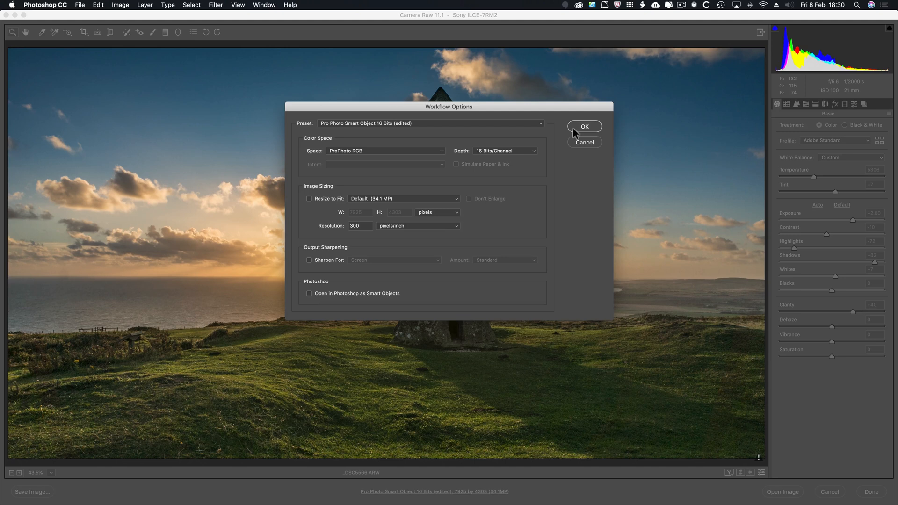
{"action": "left_click", "coordinate": [715, 48]}
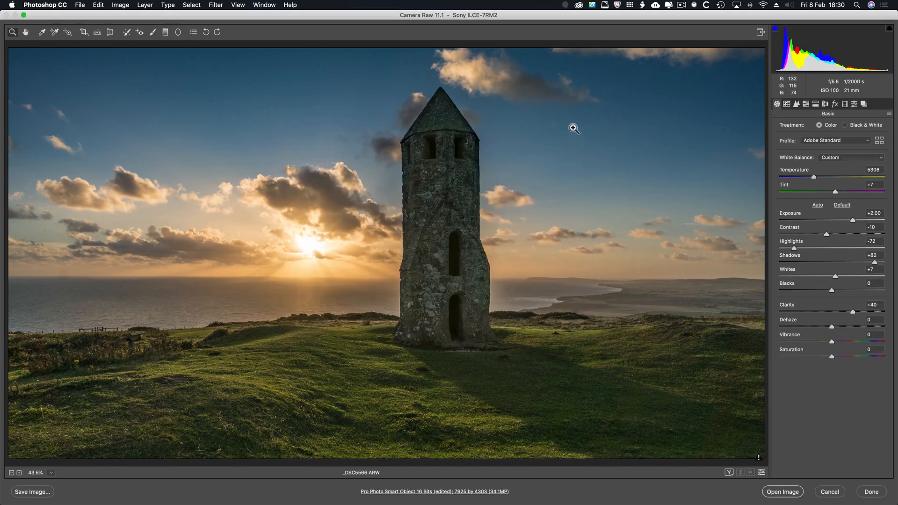
{"action": "key", "text": "shift"}
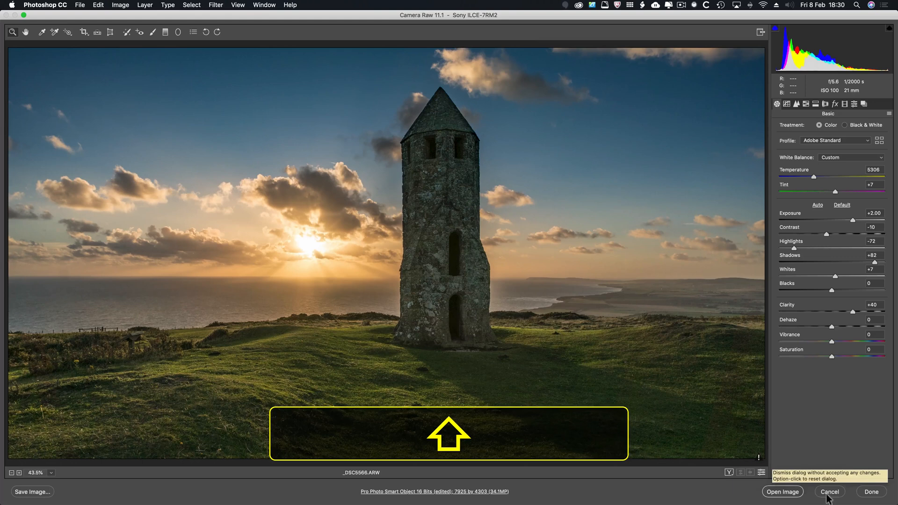
{"action": "left_click", "coordinate": [829, 492]}
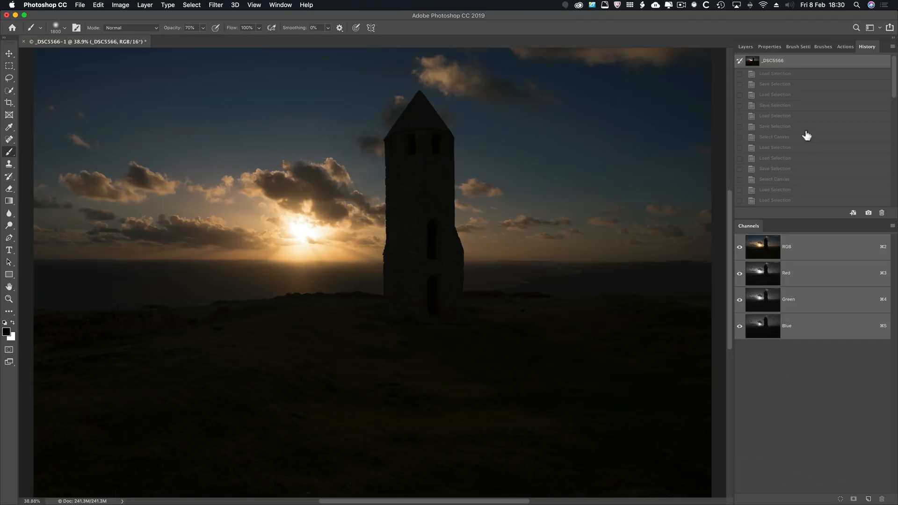
Create two independent copies of the _DSC5566 layer using New Smart Object via Copy.
{"action": "left_click", "coordinate": [746, 46]}
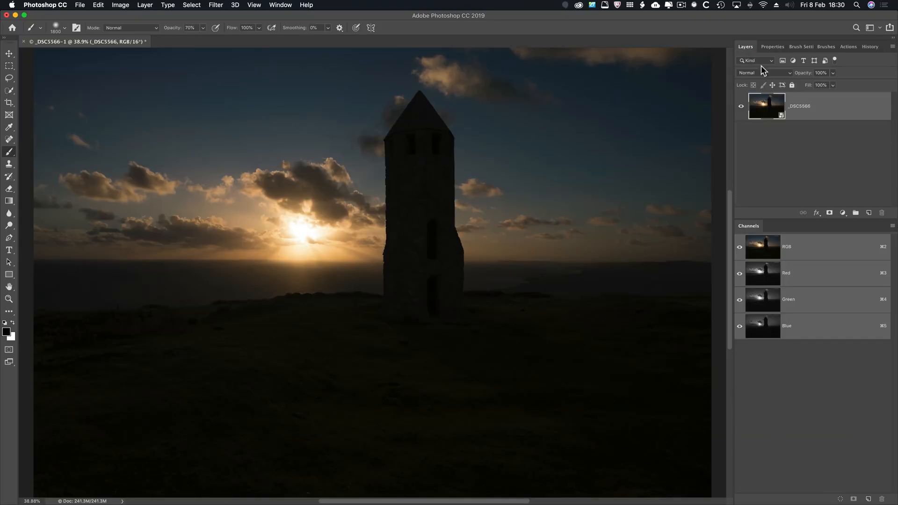
{"action": "right_click", "coordinate": [832, 110]}
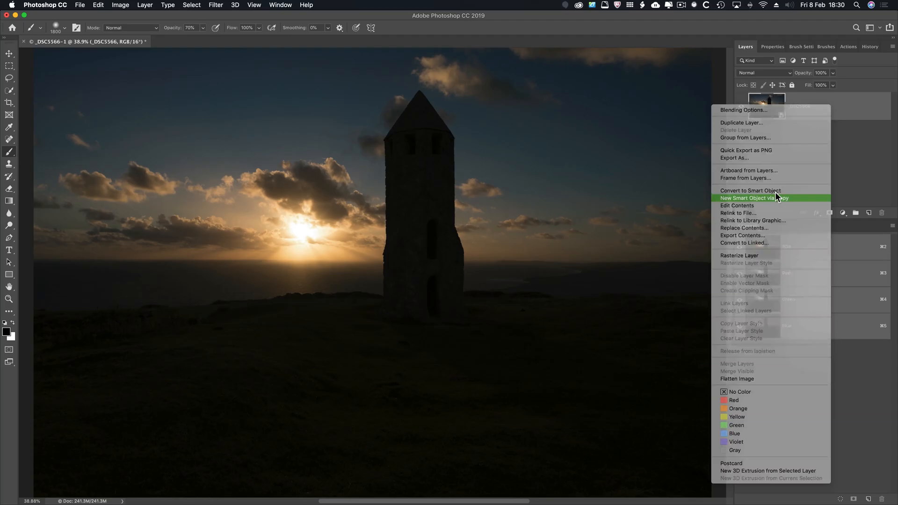
{"action": "left_click", "coordinate": [776, 195]}
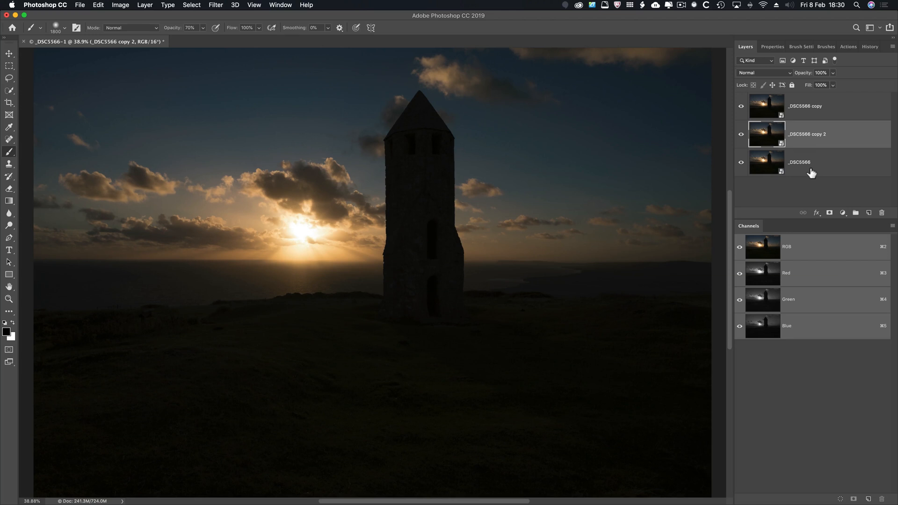
Rename the original _DSC5566 layer at the base of the stack as Normal.
{"action": "left_click", "coordinate": [805, 163]}
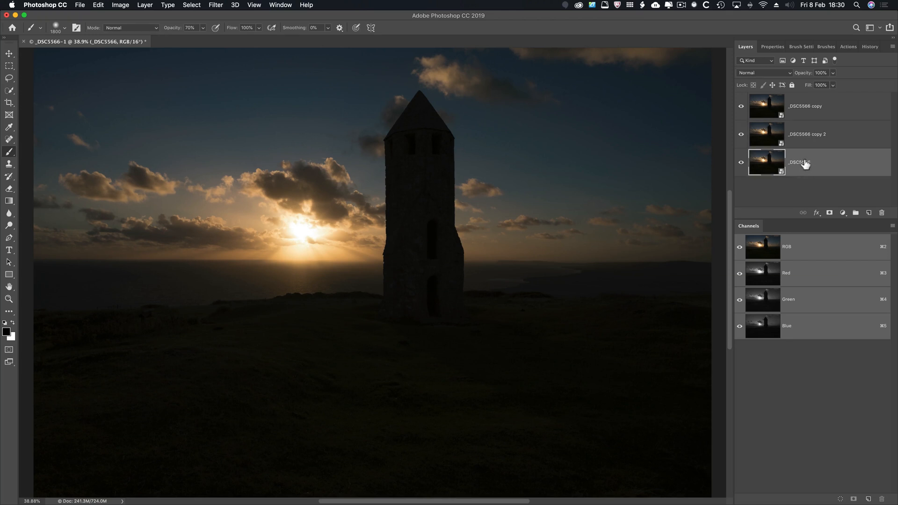
{"action": "double_click", "coordinate": [806, 162]}
{"action": "type", "text": "Normal"}
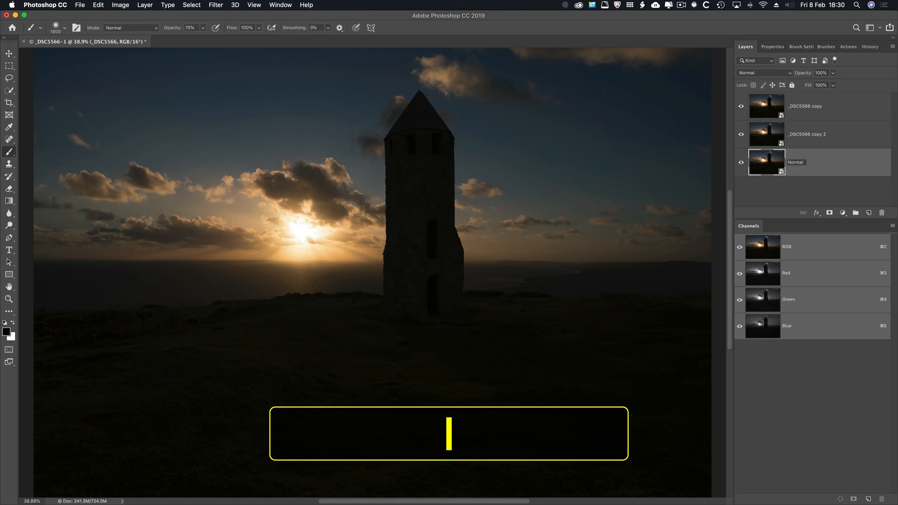
{"action": "key", "text": "Return"}
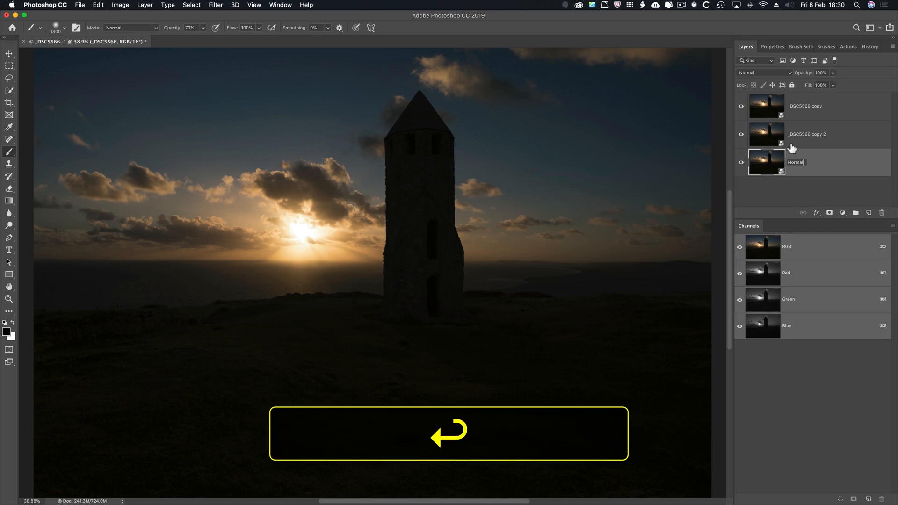
Rename the middle layer, _DSC5566 copy 2, as Dark.
{"action": "left_click", "coordinate": [798, 136]}
{"action": "double_click", "coordinate": [797, 134]}
{"action": "type", "text": "Dark"}
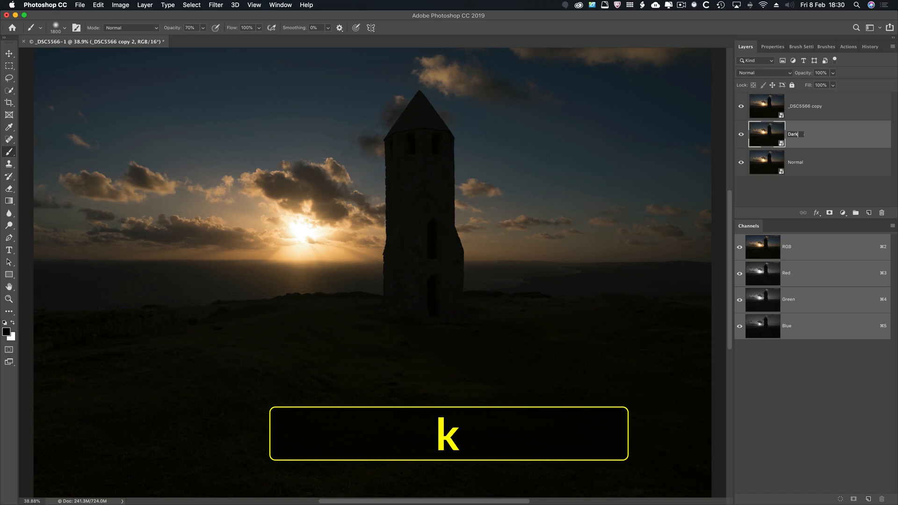
{"action": "key", "text": "Return"}
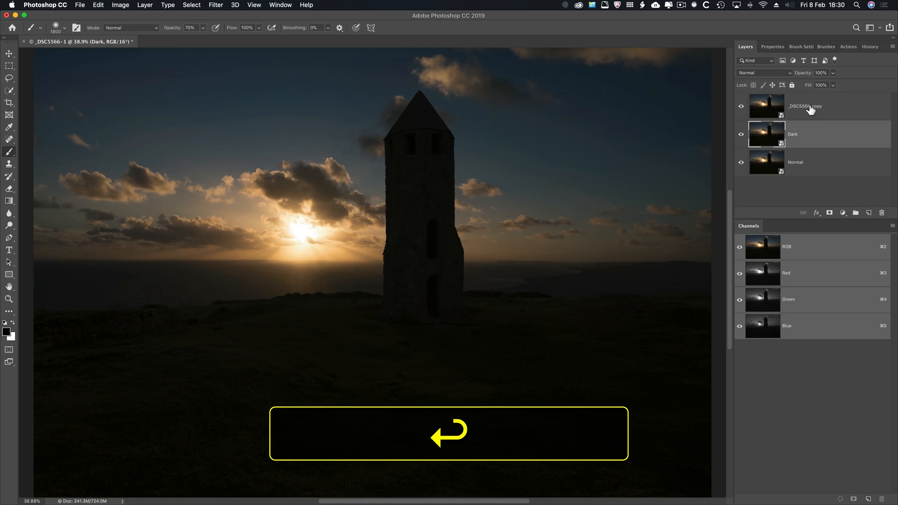
Rename the uppermost layer, _DSC5566 copy, as Bright.
{"action": "double_click", "coordinate": [810, 107]}
{"action": "type", "text": "B"}
{"action": "key", "text": "BackSpace"}
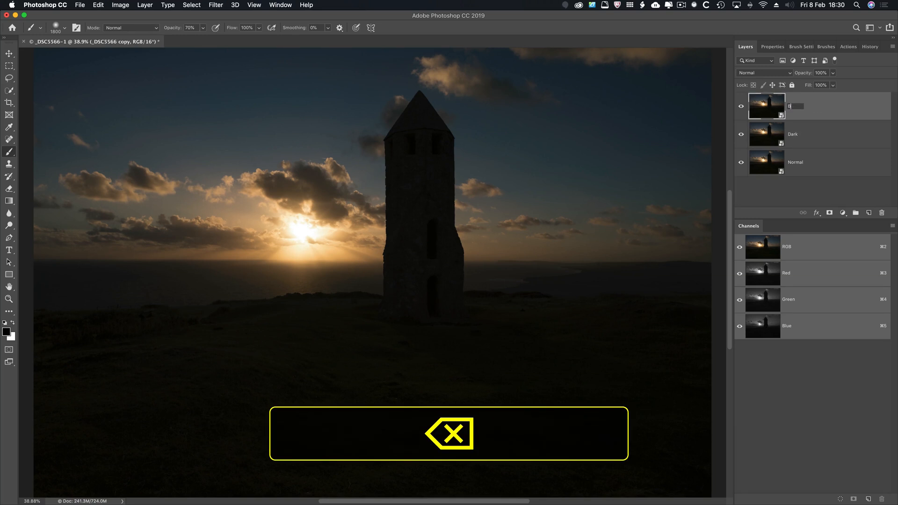
{"action": "type", "text": "right"}
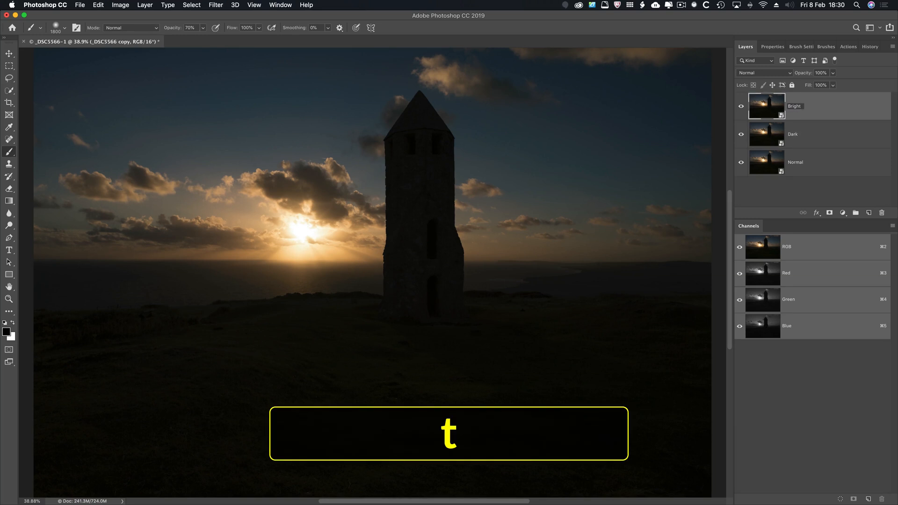
{"action": "key", "text": "Return"}
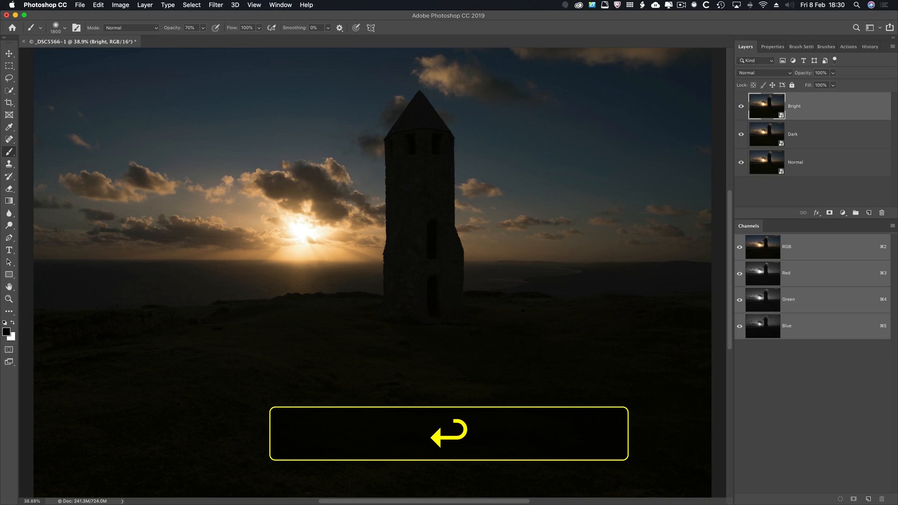
Open the Normal smart object for raw editing and apply the automatic tone adjustments.
{"action": "left_click", "coordinate": [767, 172]}
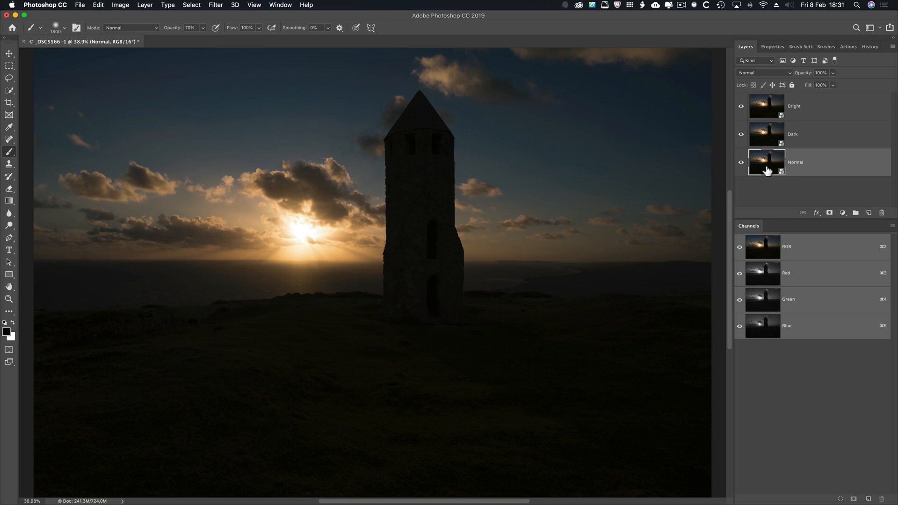
{"action": "double_click", "coordinate": [766, 169]}
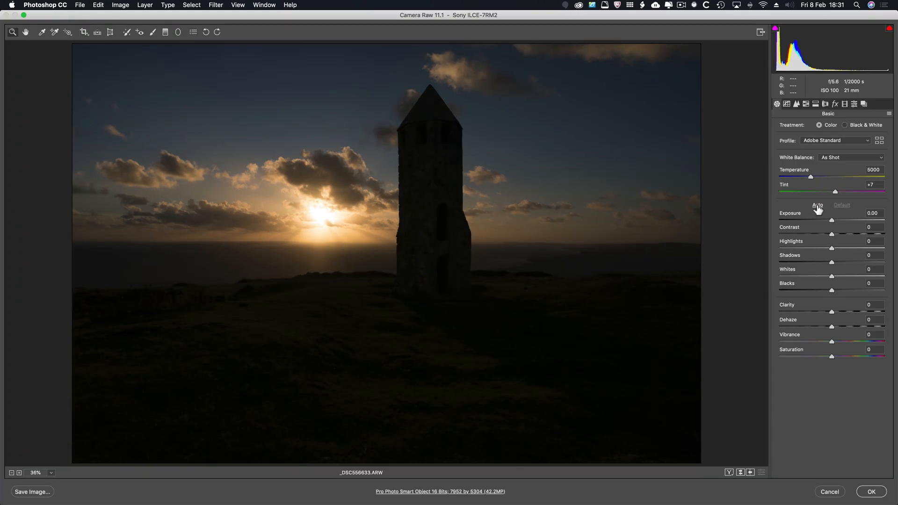
{"action": "left_click", "coordinate": [817, 205]}
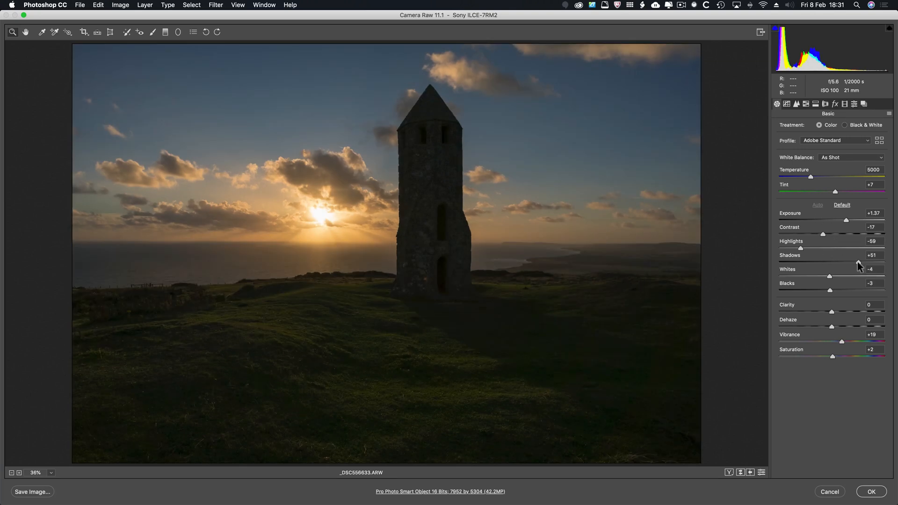
Refine the Normal layer's tone with Shadows +78, Exposure +2.25, Clarity +20 and Contrast +3.
{"action": "left_click_drag", "start_coordinate": [858, 262], "coordinate": [873, 262]}
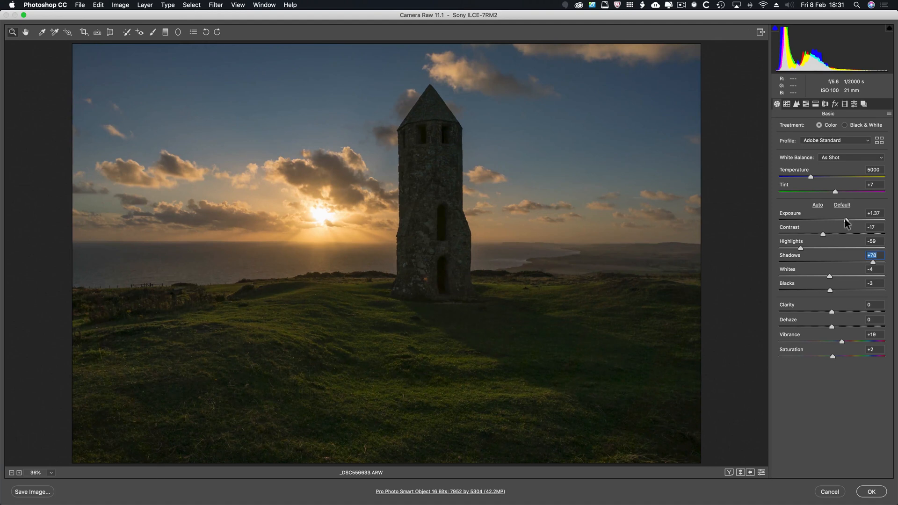
{"action": "left_click_drag", "start_coordinate": [846, 220], "coordinate": [855, 220]}
{"action": "left_click_drag", "start_coordinate": [832, 312], "coordinate": [844, 311]}
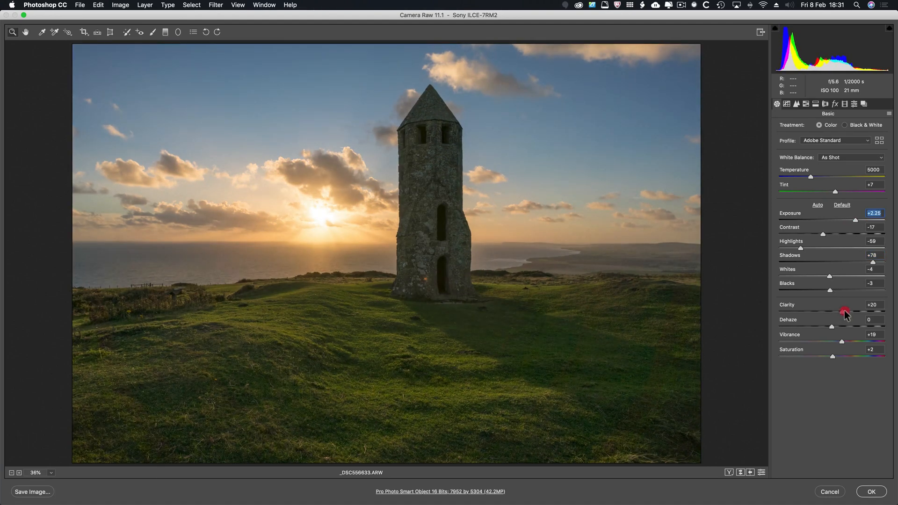
{"action": "left_click_drag", "start_coordinate": [823, 234], "coordinate": [833, 234]}
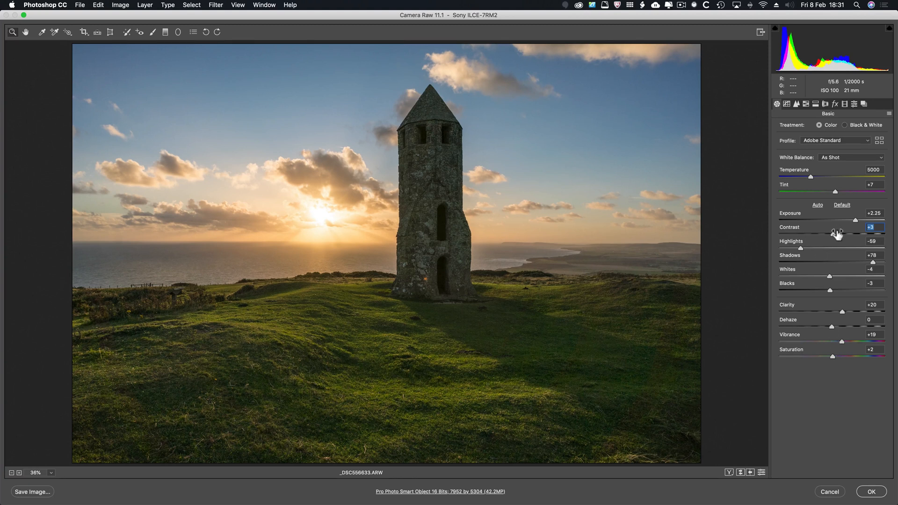
{"action": "left_click_drag", "start_coordinate": [837, 237], "coordinate": [838, 238]}
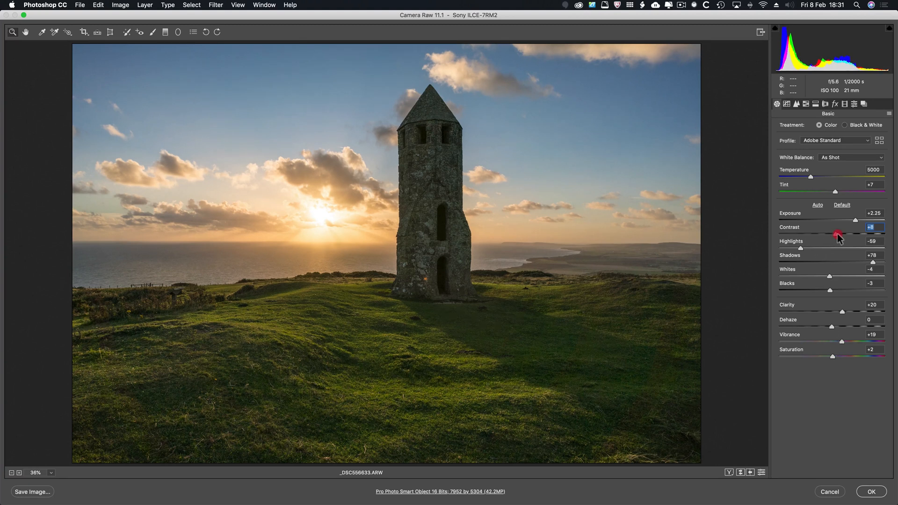
{"action": "left_click", "coordinate": [845, 313]}
Sharpen the Normal layer with Amount 74, Radius 1.3, Detail 17 and Masking 56, and set Luminance noise reduction to 35.
{"action": "left_click", "coordinate": [797, 103]}
{"action": "left_click_drag", "start_coordinate": [798, 141], "coordinate": [839, 187]}
{"action": "key", "text": "alt"}
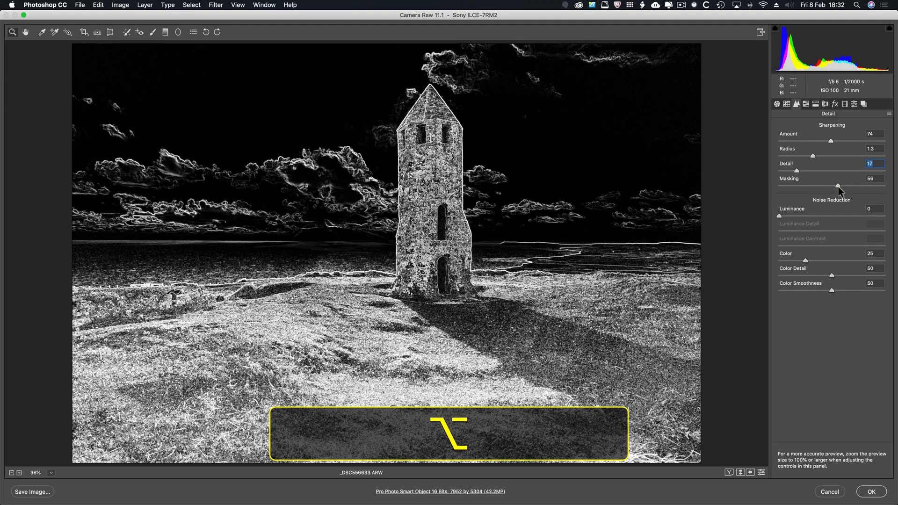
{"action": "left_click_drag", "start_coordinate": [838, 186], "coordinate": [838, 187]}
{"action": "left_click_drag", "start_coordinate": [780, 216], "coordinate": [818, 220]}
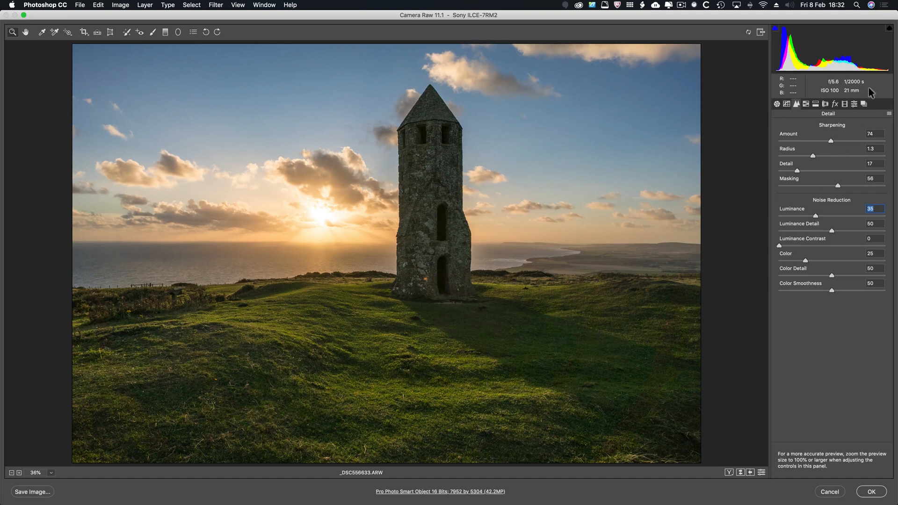
Save only Sharpening and Luminance Noise Reduction as a user preset named "Test !", and apply the raw edits to the Normal layer.
{"action": "left_click", "coordinate": [856, 104]}
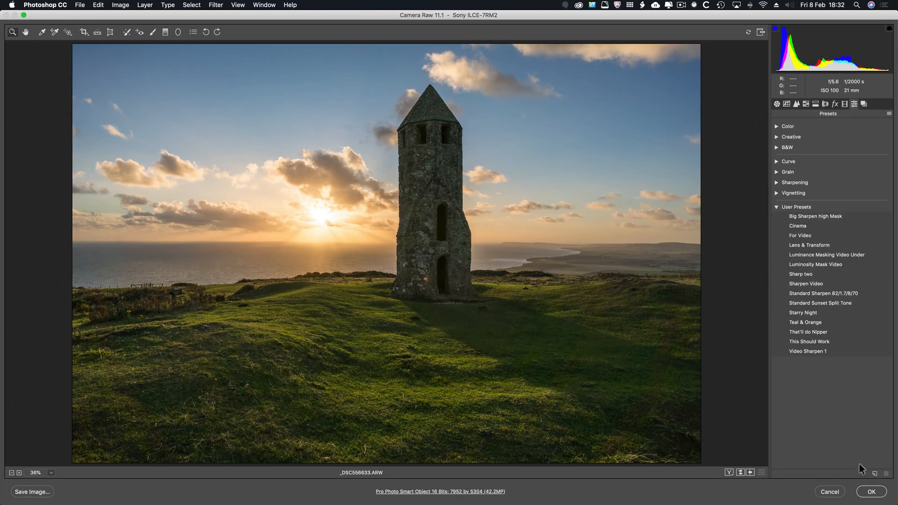
{"action": "left_click", "coordinate": [876, 473]}
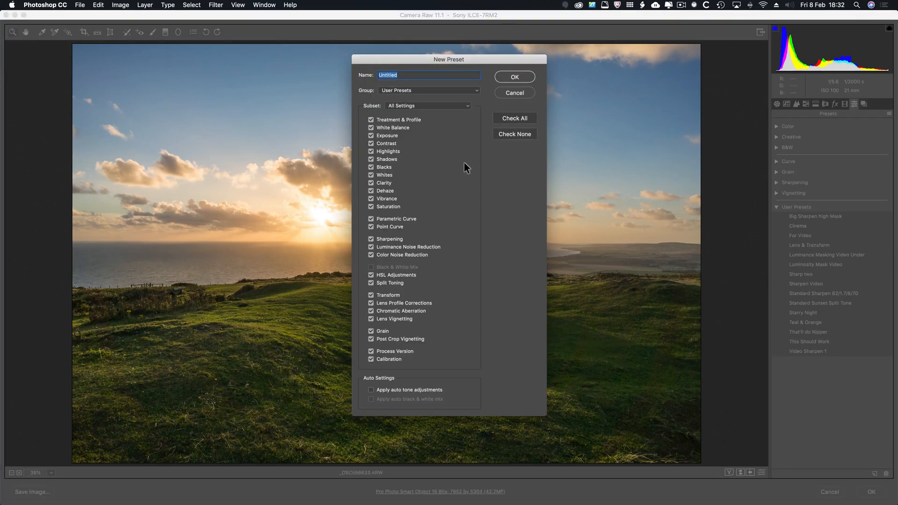
{"action": "type", "text": "Test !"}
{"action": "left_click", "coordinate": [513, 136]}
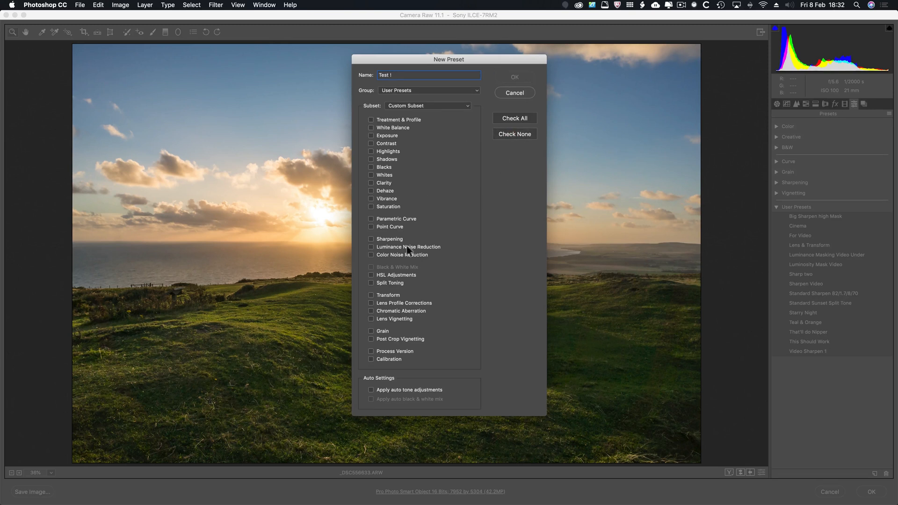
{"action": "left_click", "coordinate": [371, 239]}
{"action": "left_click", "coordinate": [370, 246]}
{"action": "left_click", "coordinate": [512, 77]}
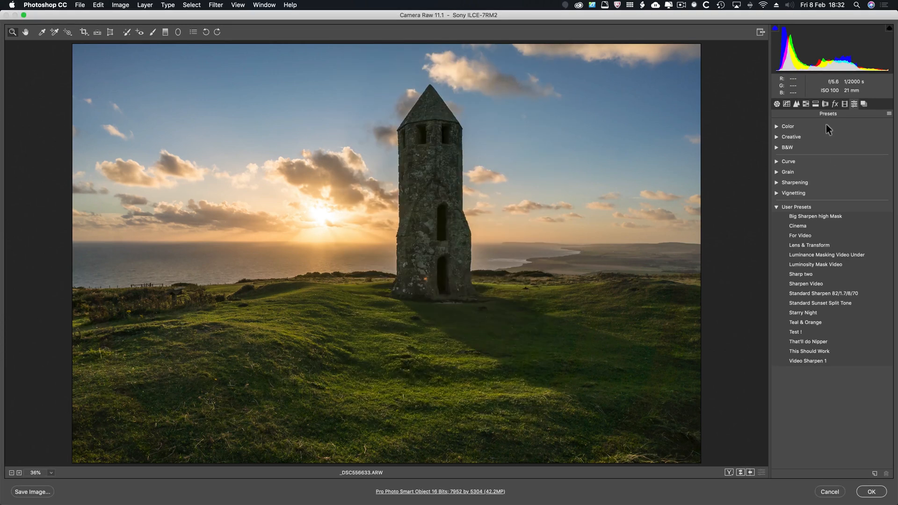
{"action": "left_click", "coordinate": [872, 492]}
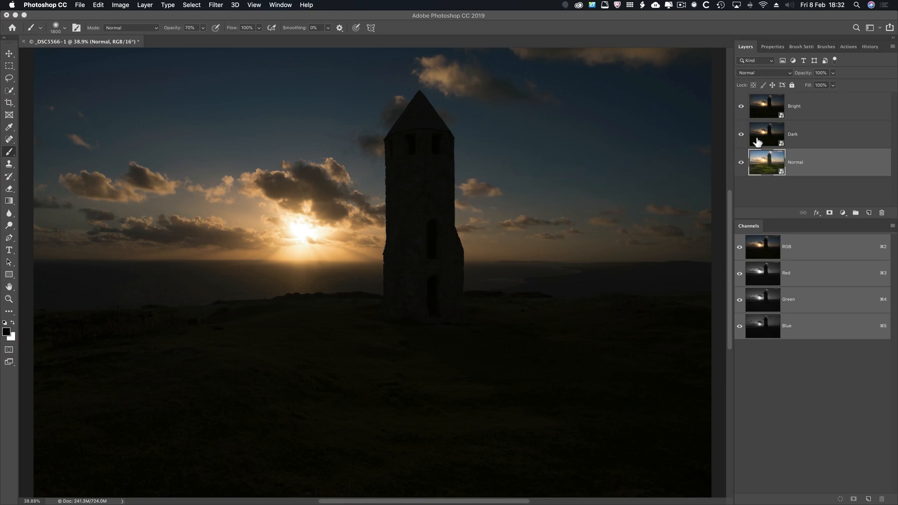
Open the Dark smart object for raw editing and set Exposure to +1.30 and Highlights to -45.
{"action": "left_click", "coordinate": [758, 141]}
{"action": "double_click", "coordinate": [757, 137]}
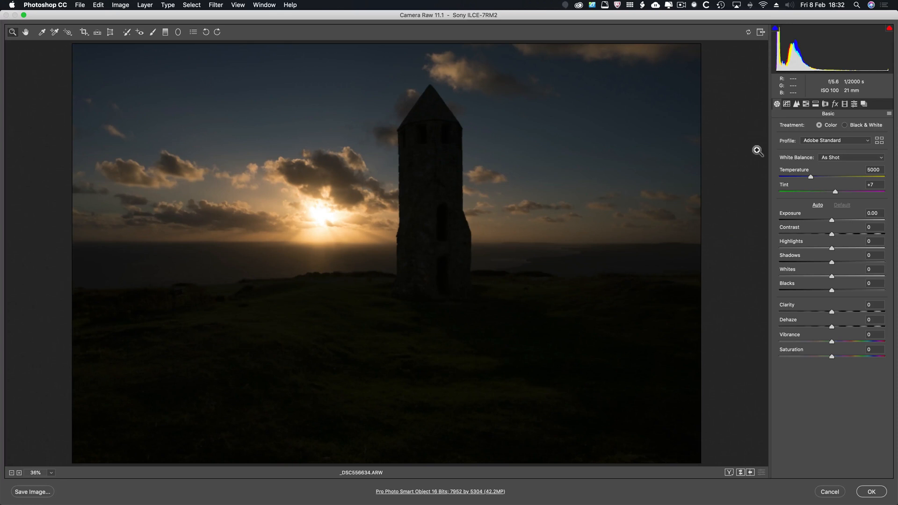
{"action": "left_click_drag", "start_coordinate": [833, 222], "coordinate": [839, 223]}
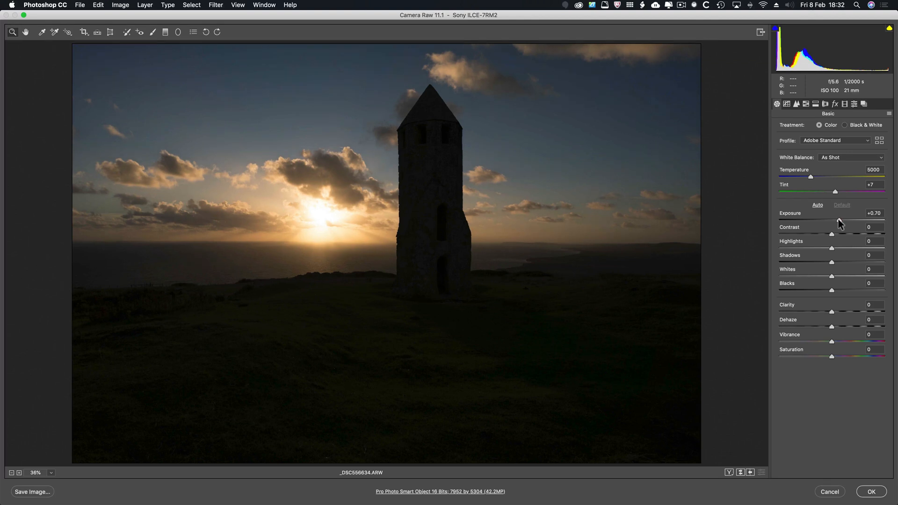
{"action": "left_click", "coordinate": [839, 220]}
{"action": "left_click_drag", "start_coordinate": [837, 220], "coordinate": [819, 250]}
{"action": "left_click_drag", "start_coordinate": [843, 220], "coordinate": [848, 220]}
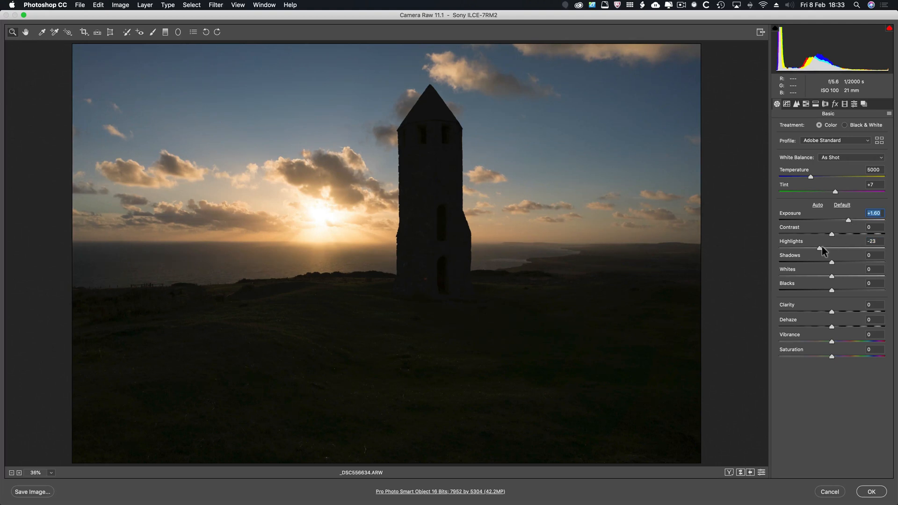
{"action": "mouse_move", "coordinate": [815, 251]}
{"action": "left_mouse_down"}
{"action": "mouse_move", "coordinate": [799, 252]}
{"action": "mouse_move", "coordinate": [806, 248]}
{"action": "left_mouse_up"}
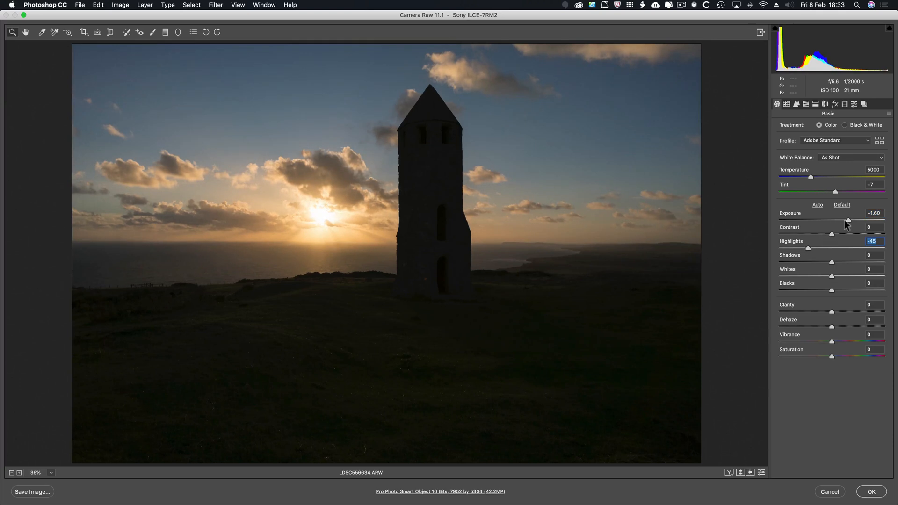
{"action": "left_click_drag", "start_coordinate": [844, 220], "coordinate": [846, 220]}
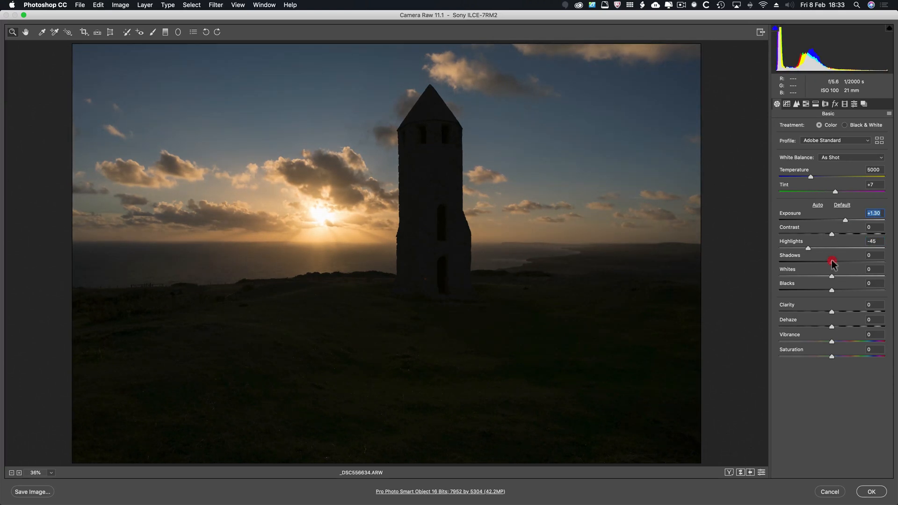
Adjust the Dark layer with Shadows +28, Clarity +17, Vibrance +23, Saturation +6, Temperature 4350 and Dehaze +14.
{"action": "left_click_drag", "start_coordinate": [832, 264], "coordinate": [846, 262]}
{"action": "left_click_drag", "start_coordinate": [832, 311], "coordinate": [844, 345]}
{"action": "left_click_drag", "start_coordinate": [811, 177], "coordinate": [808, 178]}
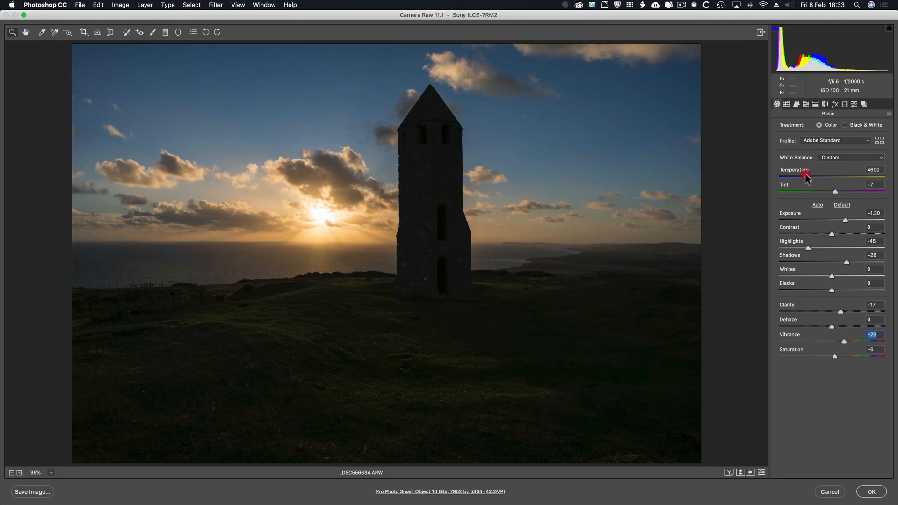
{"action": "left_click_drag", "start_coordinate": [803, 174], "coordinate": [805, 174]}
{"action": "left_click_drag", "start_coordinate": [831, 327], "coordinate": [836, 328]}
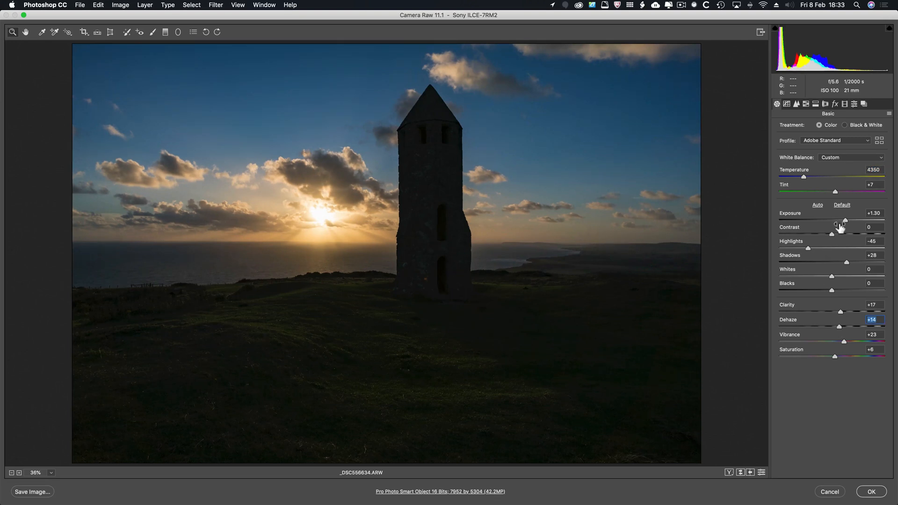
Set the Dark layer's Exposure to +1.80, Highlights to -50 and Contrast to +21, and commit the raw edits with the "Test !" user preset applied.
{"action": "left_click_drag", "start_coordinate": [845, 220], "coordinate": [847, 221]}
{"action": "left_click_drag", "start_coordinate": [808, 248], "coordinate": [806, 248]}
{"action": "left_click_drag", "start_coordinate": [849, 220], "coordinate": [842, 237]}
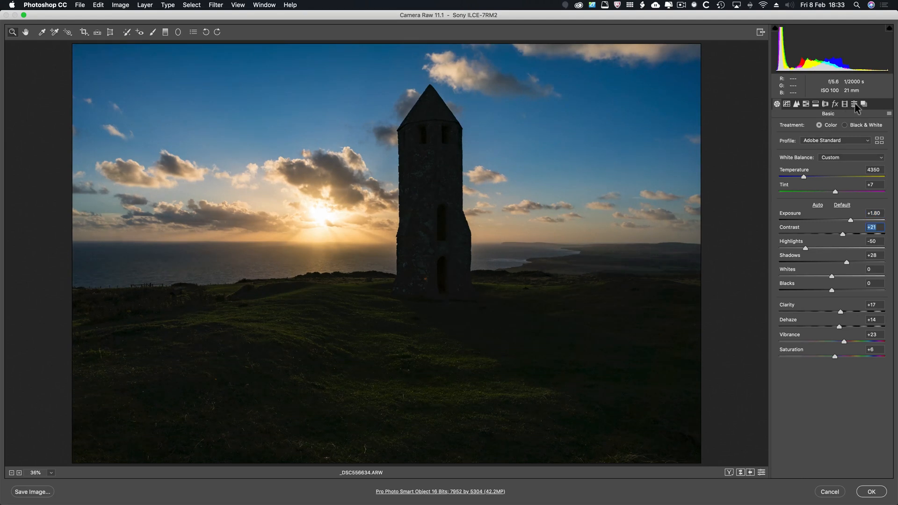
{"action": "left_click", "coordinate": [855, 103]}
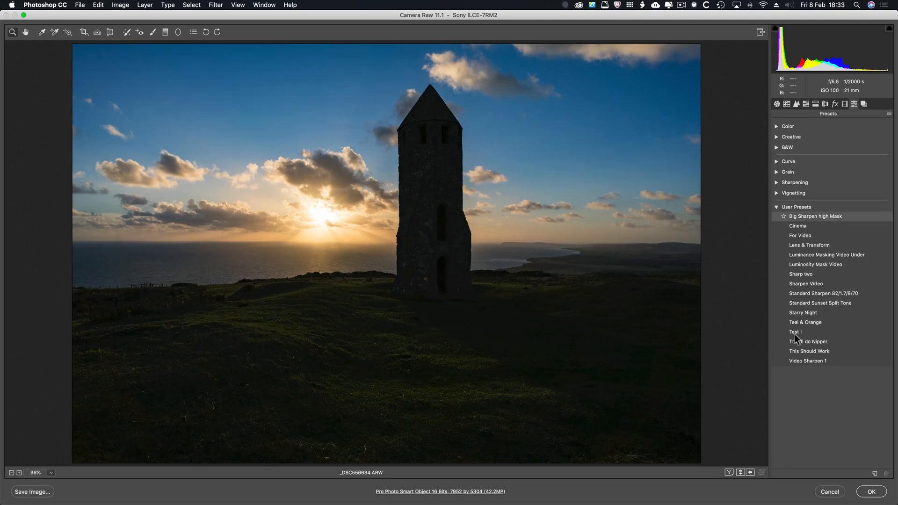
{"action": "left_click", "coordinate": [871, 492]}
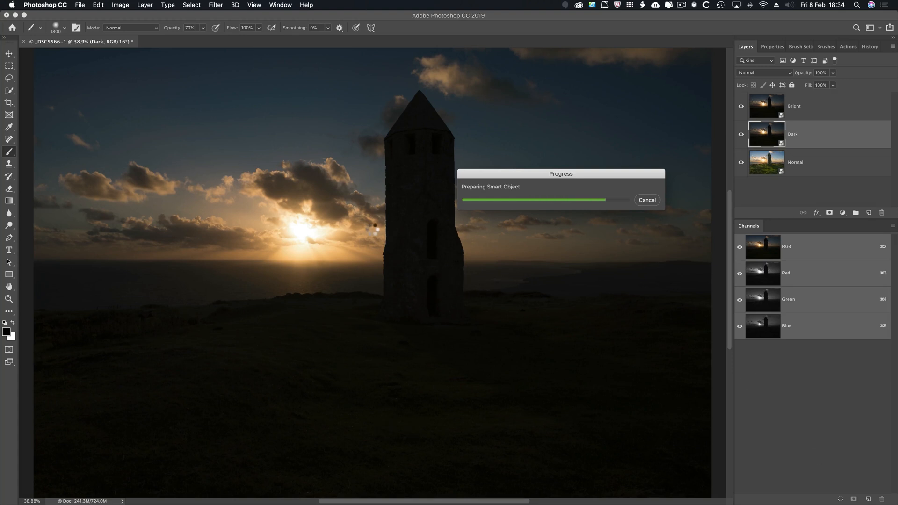
Open the Bright smart object for raw editing, apply automatic tone, and set Exposure +2.70, Shadows +72 and Contrast +8.
{"action": "left_click", "coordinate": [757, 112]}
{"action": "double_click", "coordinate": [758, 112]}
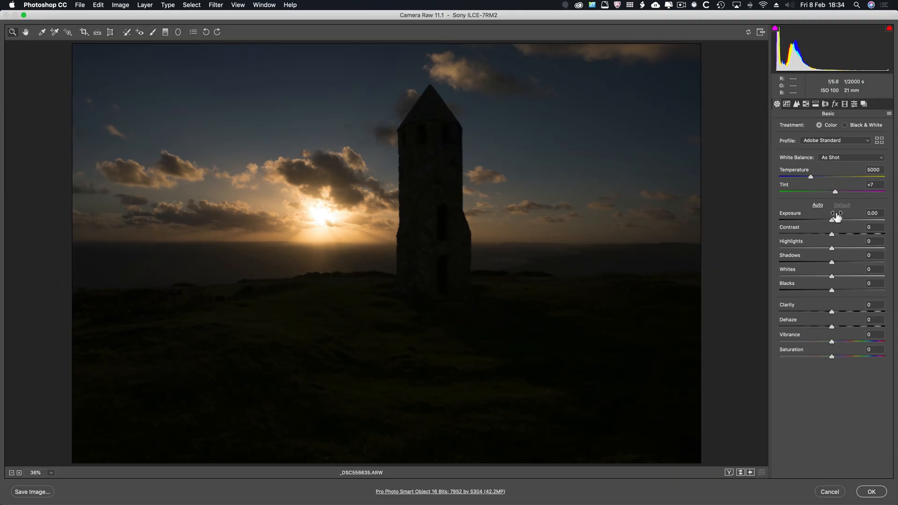
{"action": "left_click", "coordinate": [820, 211]}
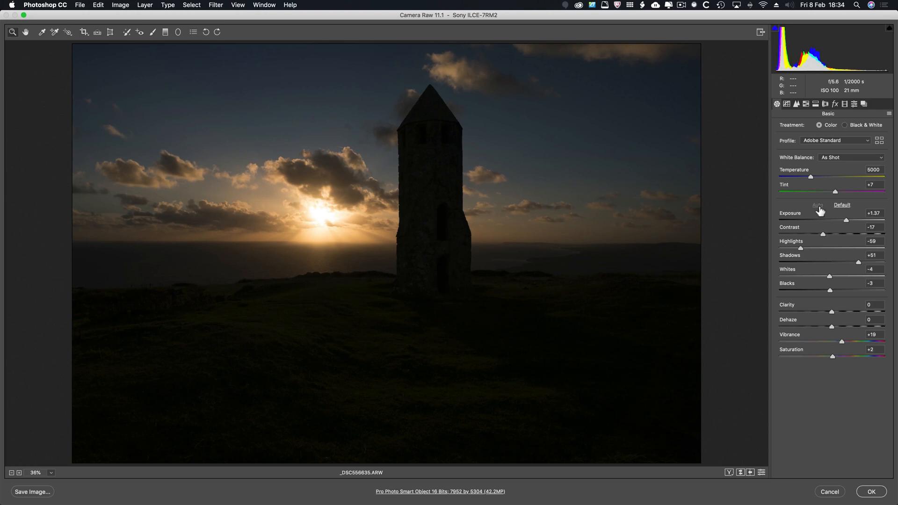
{"action": "left_click_drag", "start_coordinate": [850, 225], "coordinate": [864, 224]}
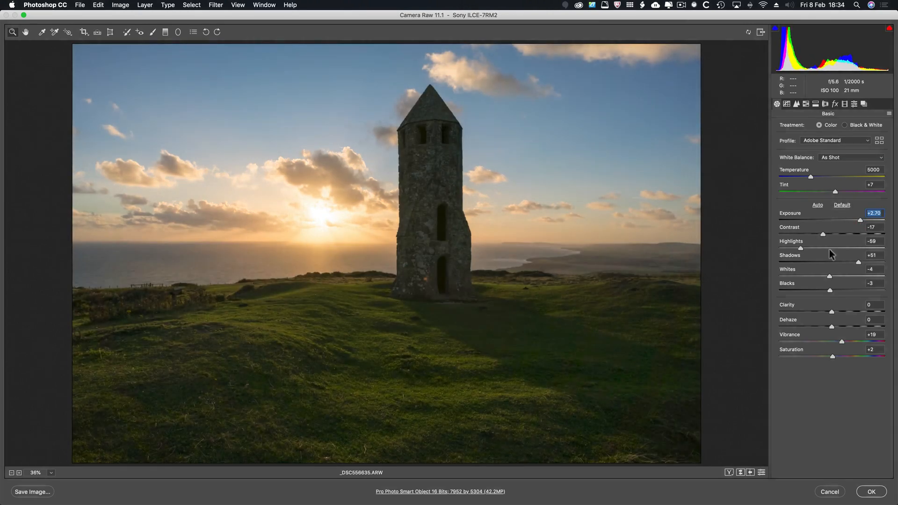
{"action": "left_click_drag", "start_coordinate": [858, 261], "coordinate": [869, 264]}
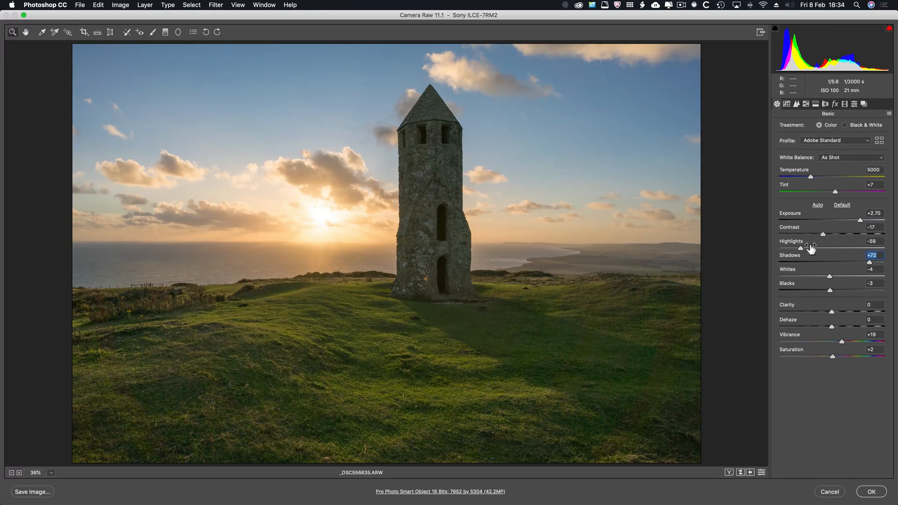
{"action": "left_click_drag", "start_coordinate": [821, 235], "coordinate": [836, 237]}
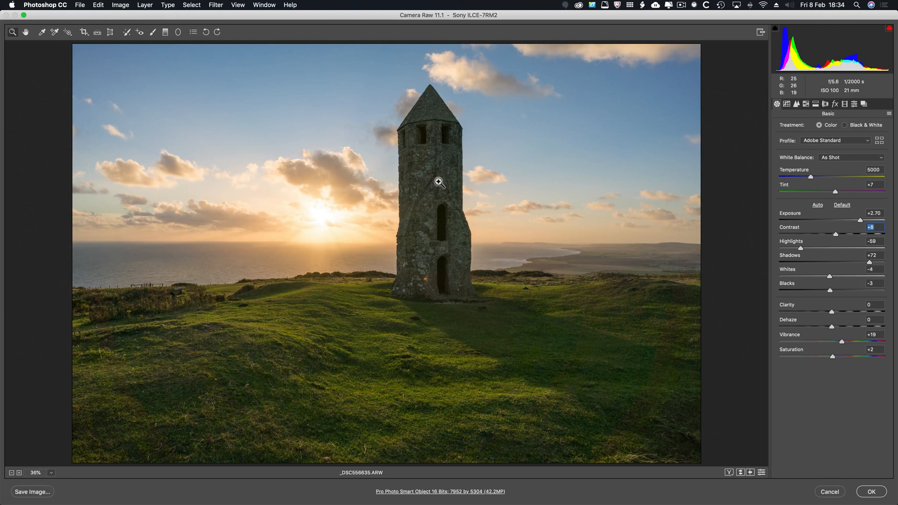
Refine the Bright layer with Clarity +18, Highlights -33, Vibrance -28, Saturation -3, Temperature 5850 and Exposure +3.00.
{"action": "left_click_drag", "start_coordinate": [831, 311], "coordinate": [840, 311]}
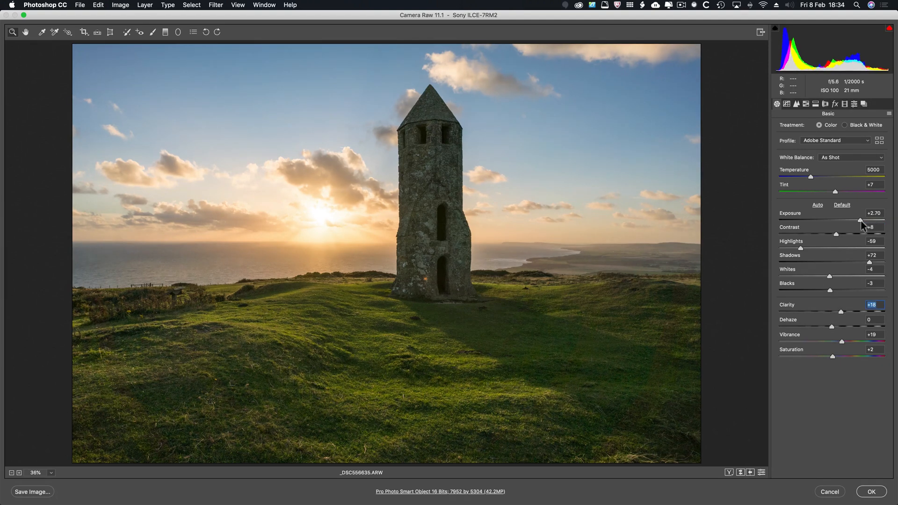
{"action": "left_click_drag", "start_coordinate": [861, 221], "coordinate": [864, 221]}
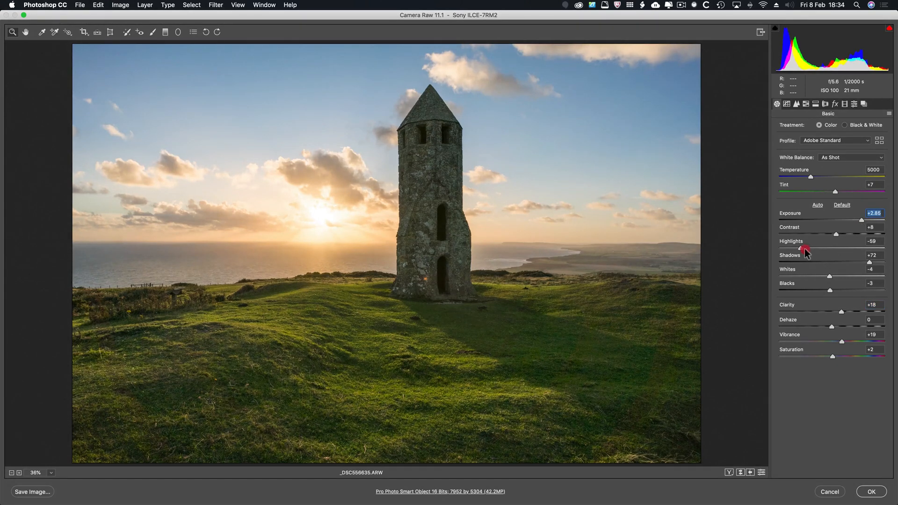
{"action": "left_click_drag", "start_coordinate": [805, 249], "coordinate": [815, 249]}
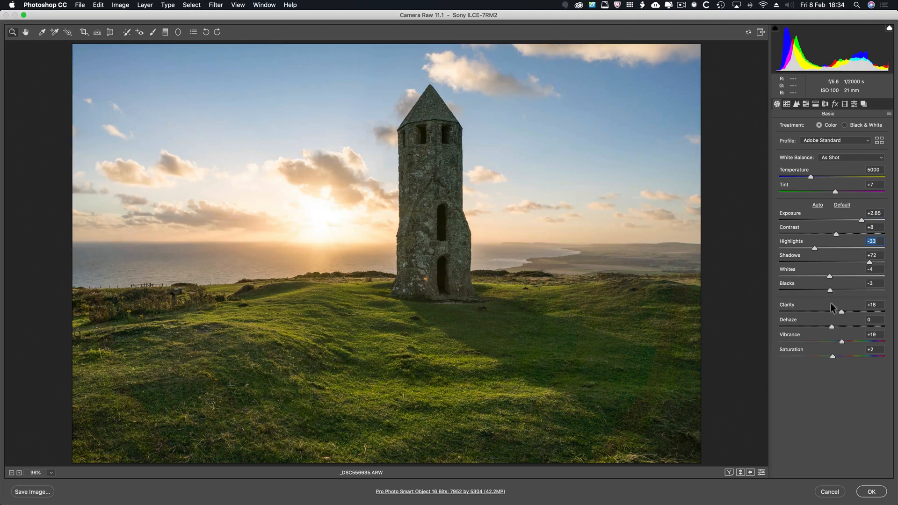
{"action": "left_click_drag", "start_coordinate": [839, 344], "coordinate": [817, 341]}
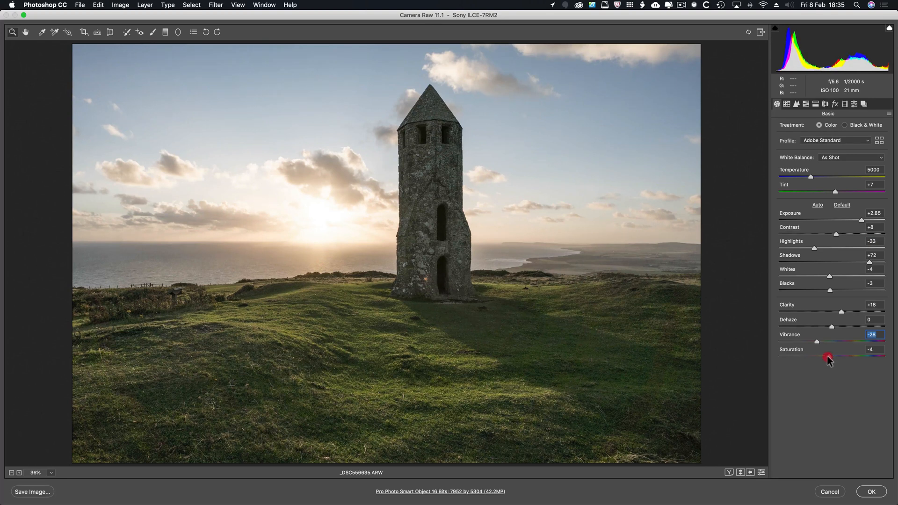
{"action": "left_click", "coordinate": [830, 359]}
{"action": "left_click_drag", "start_coordinate": [810, 177], "coordinate": [821, 176]}
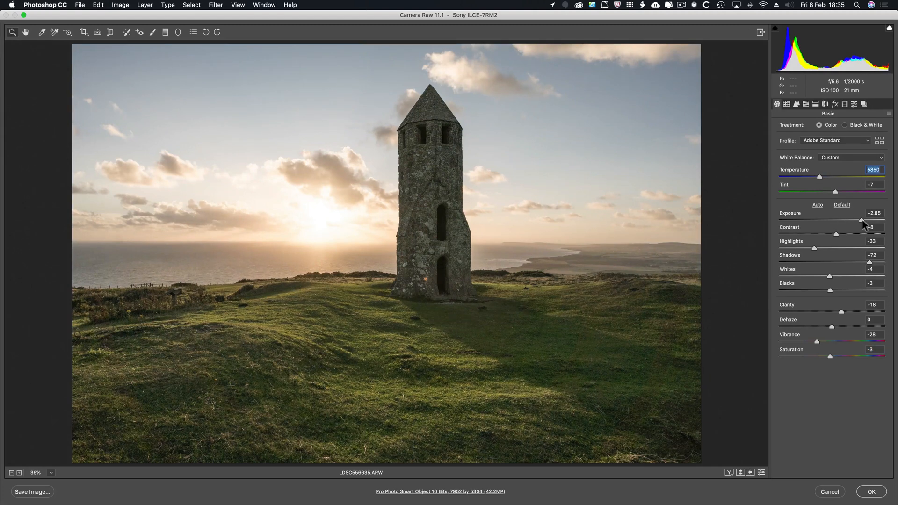
{"action": "left_click_drag", "start_coordinate": [863, 221], "coordinate": [864, 222]}
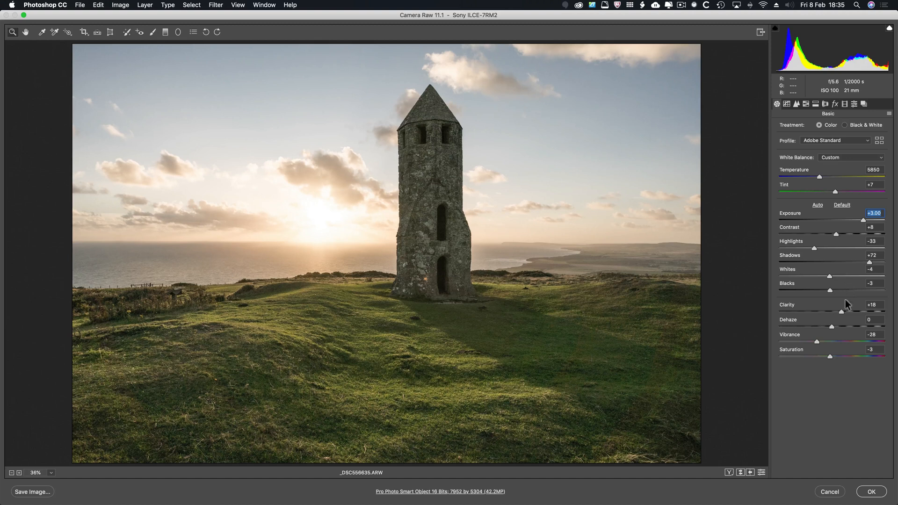
Apply the "Test !" user preset to the Bright layer and commit its raw edits.
{"action": "left_click", "coordinate": [854, 104]}
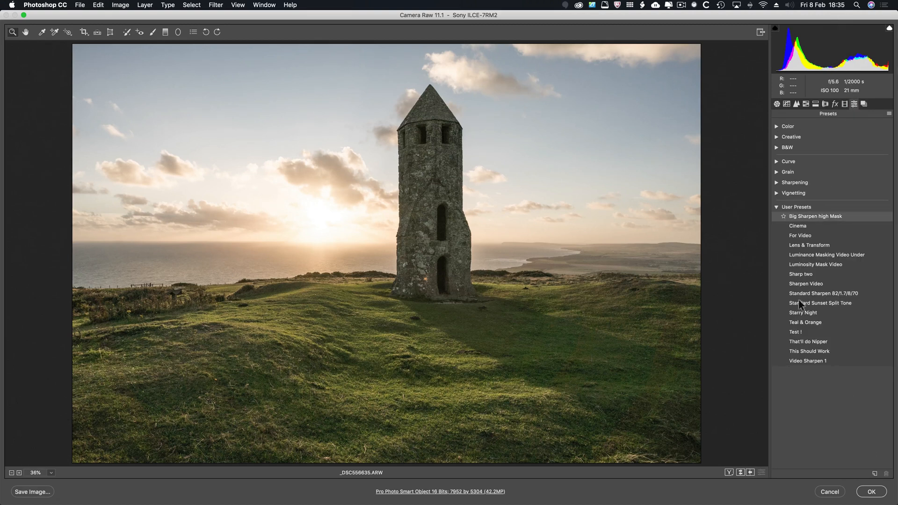
{"action": "left_click", "coordinate": [797, 333]}
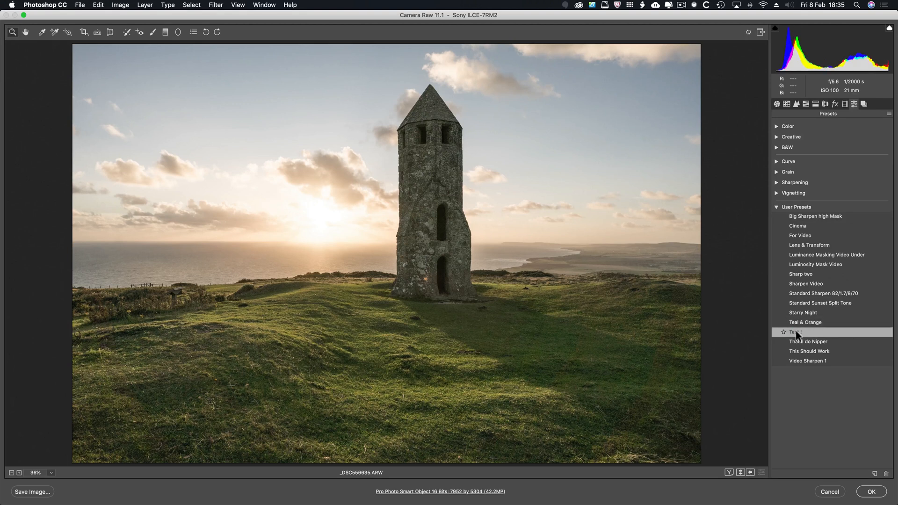
{"action": "left_click", "coordinate": [871, 492]}
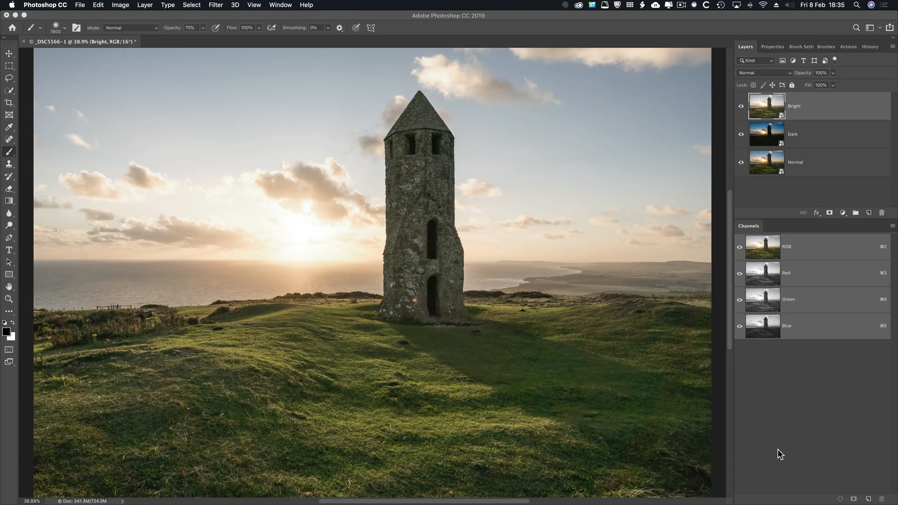
Show and select only the Normal layer, and run the Create Luminance Masks action on it.
{"action": "key", "text": "alt"}
{"action": "left_click", "coordinate": [741, 162], "text": "alt"}
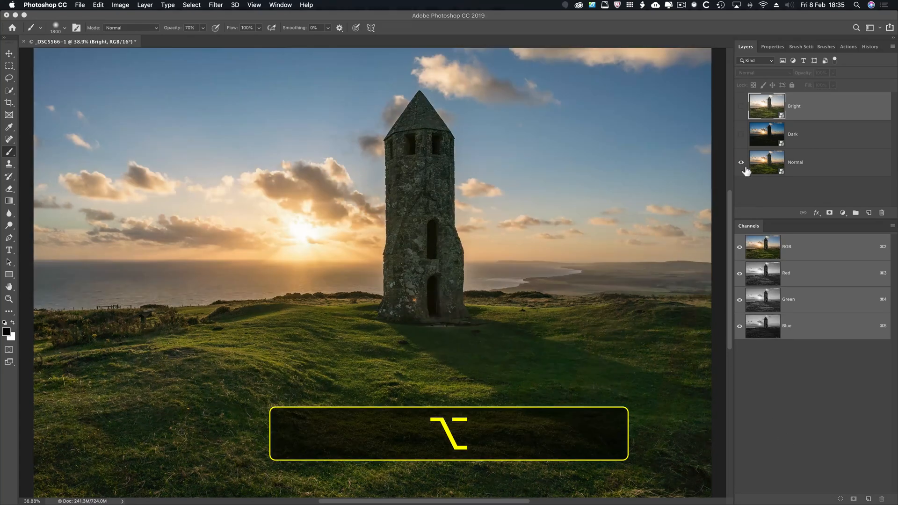
{"action": "left_click", "coordinate": [838, 166]}
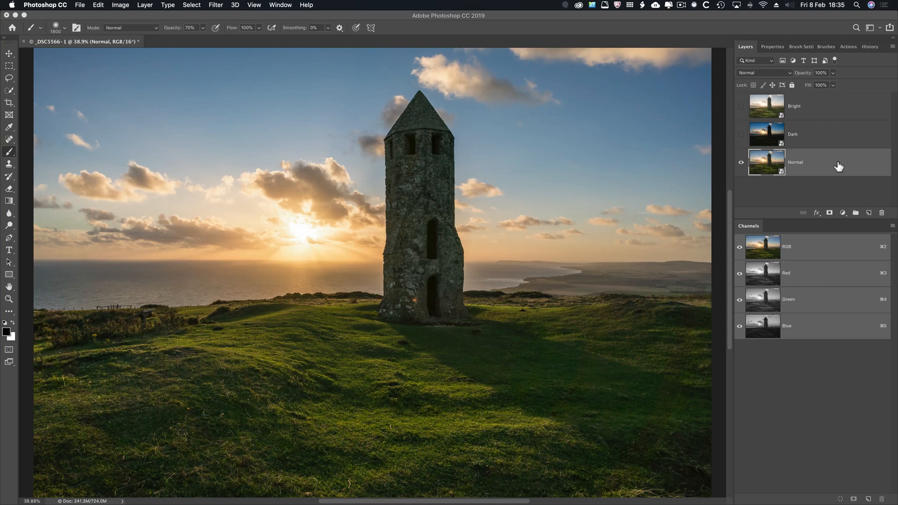
{"action": "left_click", "coordinate": [849, 46]}
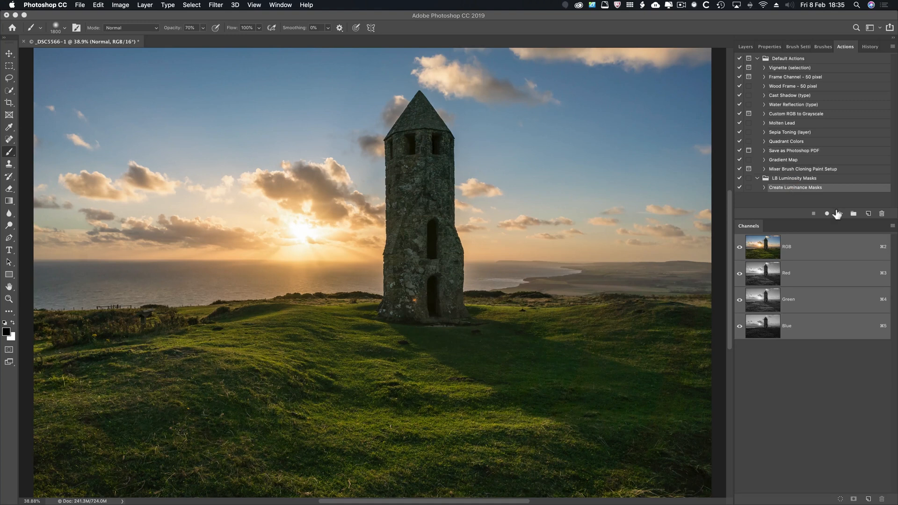
{"action": "left_click", "coordinate": [841, 213]}
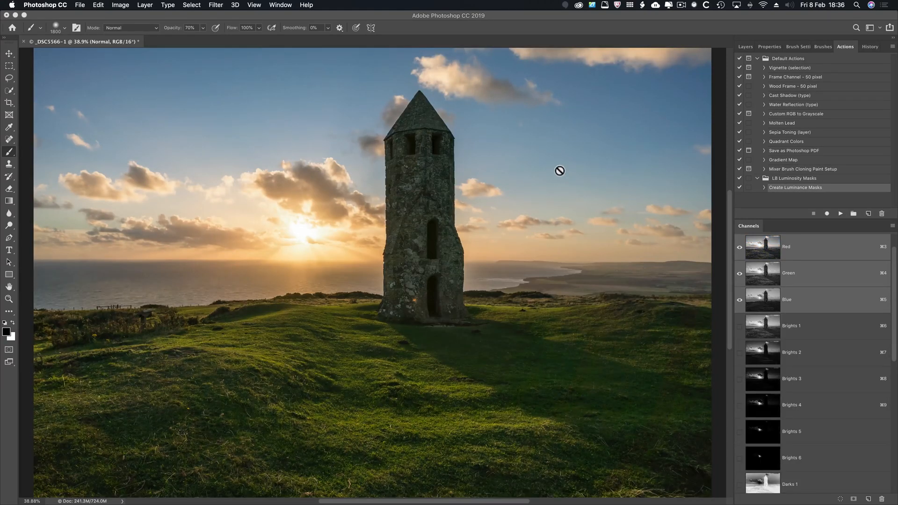
Preview the Dark layer on its own, and return to showing only the Normal layer.
{"action": "left_click", "coordinate": [739, 47]}
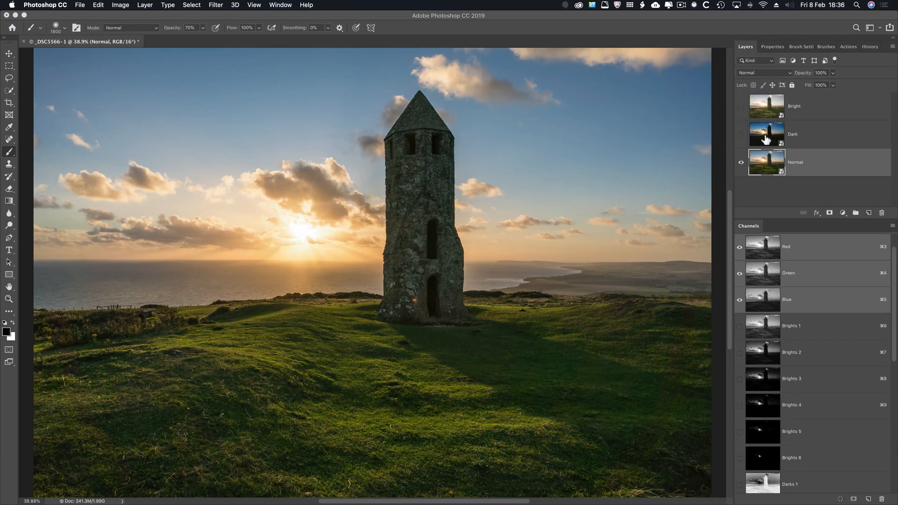
{"action": "left_click", "coordinate": [741, 134]}
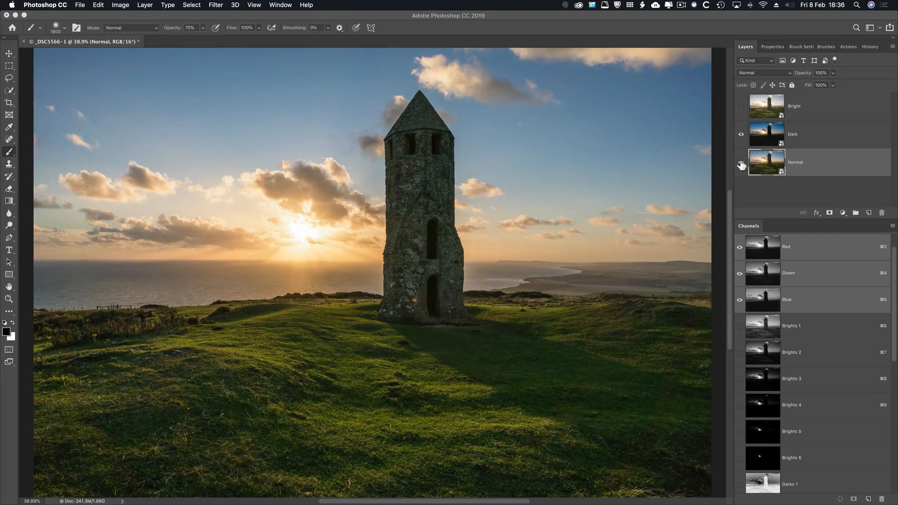
{"action": "left_click", "coordinate": [741, 163]}
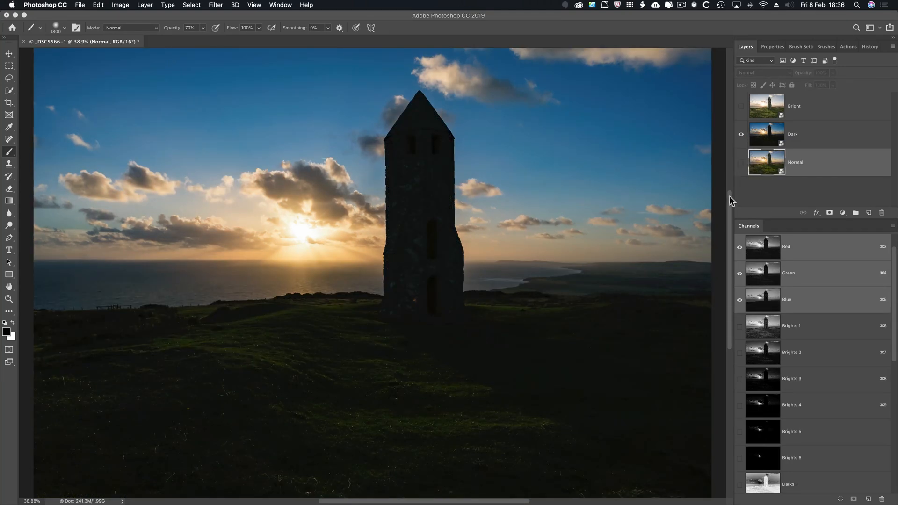
{"action": "key", "text": "alt"}
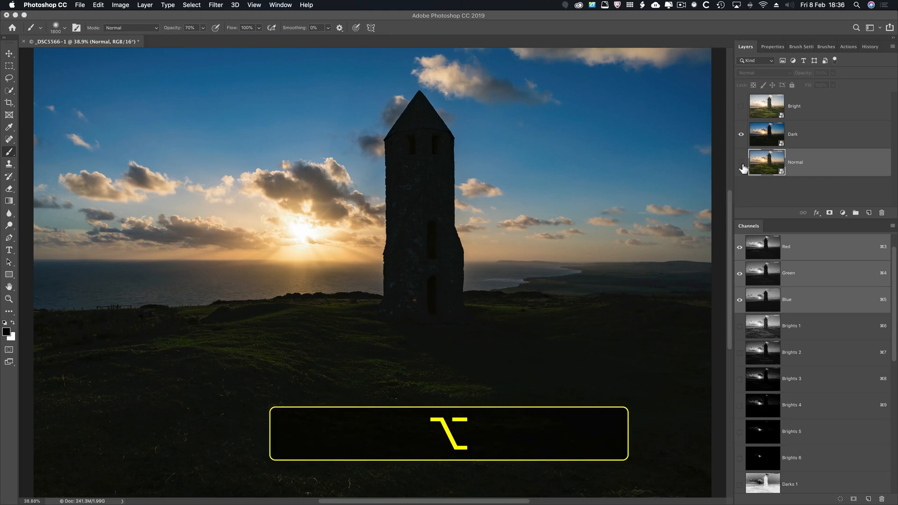
{"action": "left_click", "coordinate": [741, 163], "text": "alt"}
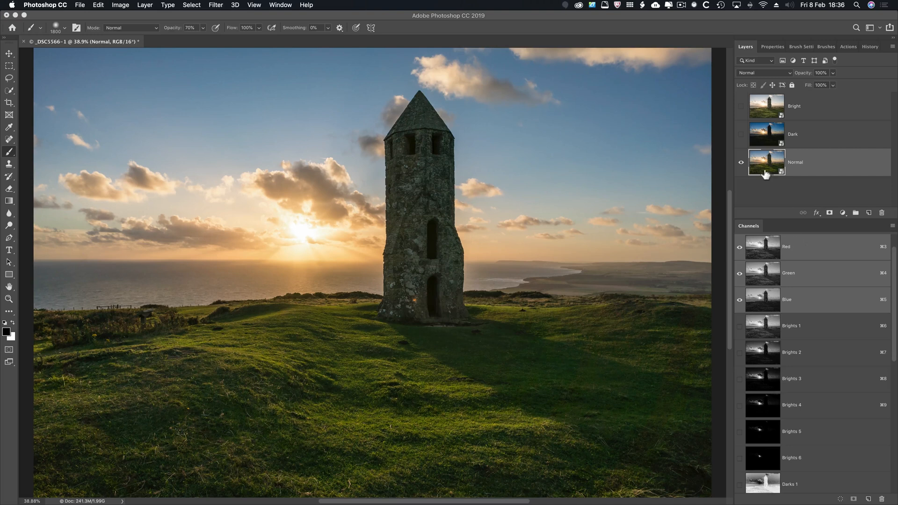
Examine the first and sixth masks of the Brights, Darks and Midtones channels one by one.
{"action": "left_click", "coordinate": [791, 327]}
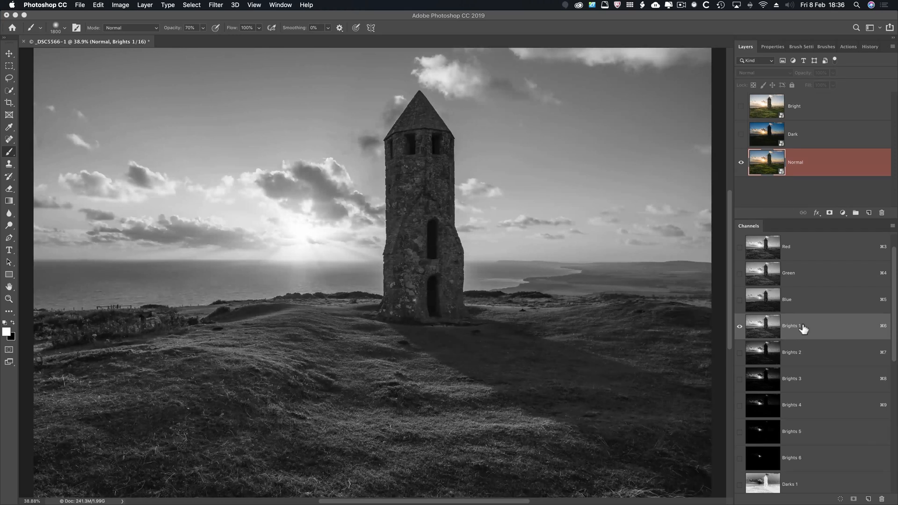
{"action": "left_click", "coordinate": [762, 459]}
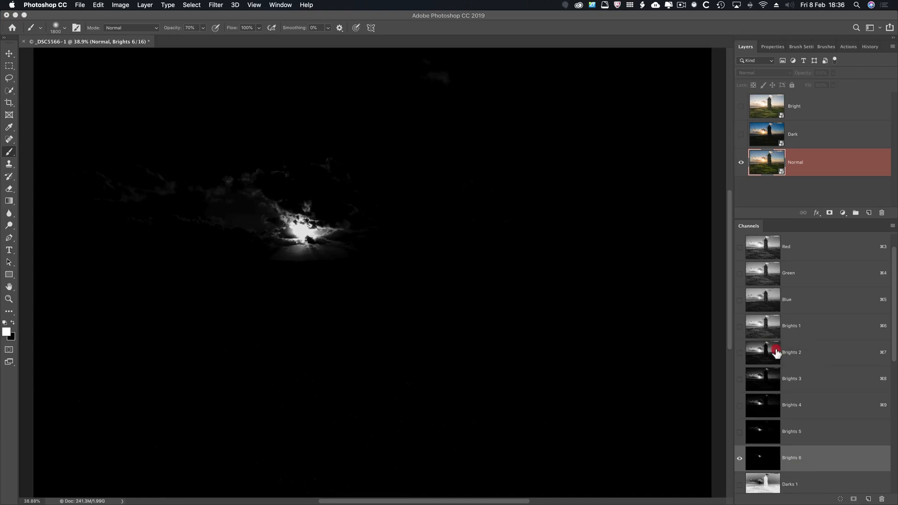
{"action": "left_click", "coordinate": [763, 327]}
{"action": "scroll", "coordinate": [755, 466], "scroll_direction": "down", "scroll_amount": 1}
{"action": "left_click", "coordinate": [755, 466]}
{"action": "scroll", "coordinate": [760, 463], "scroll_direction": "down", "scroll_amount": 4}
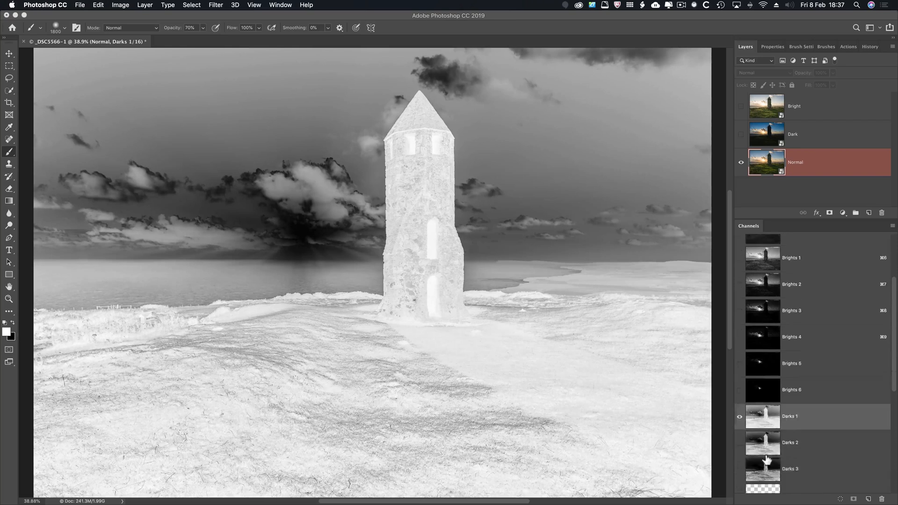
{"action": "scroll", "coordinate": [765, 458], "scroll_direction": "down", "scroll_amount": 3}
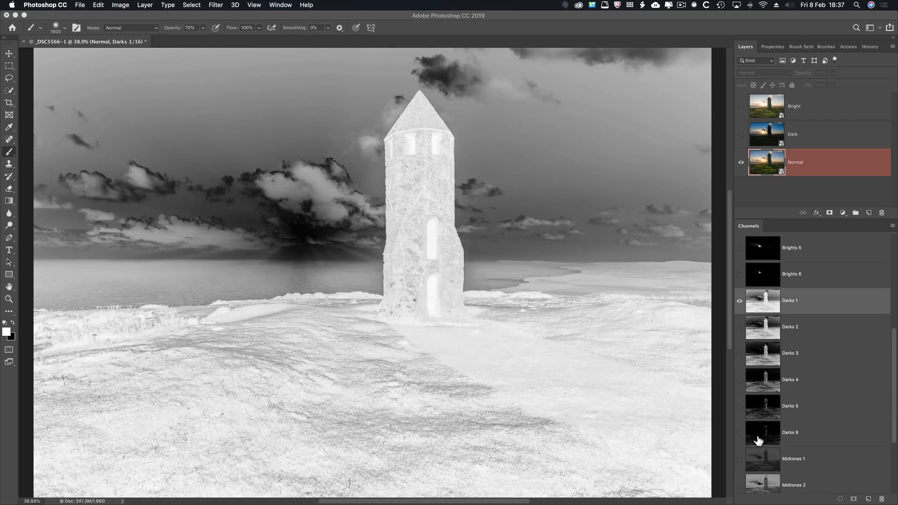
{"action": "left_click", "coordinate": [758, 434]}
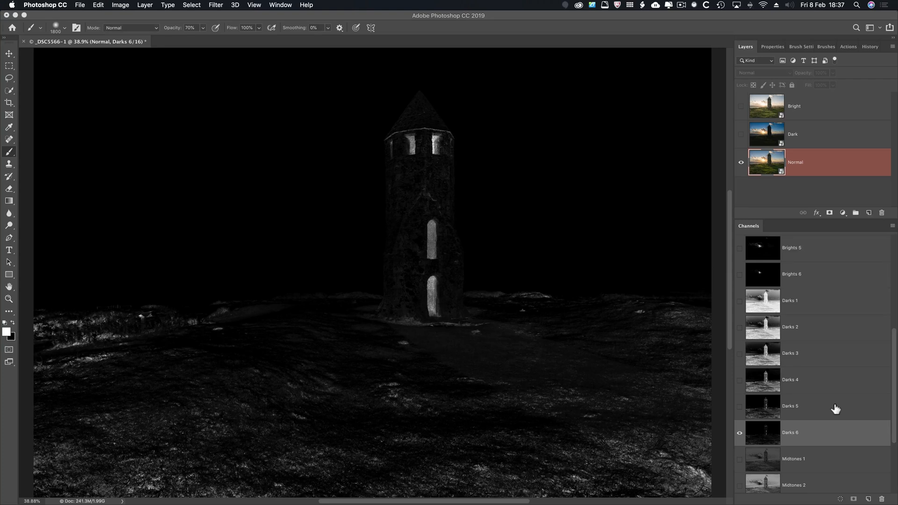
{"action": "scroll", "coordinate": [832, 414], "scroll_direction": "down", "scroll_amount": 5}
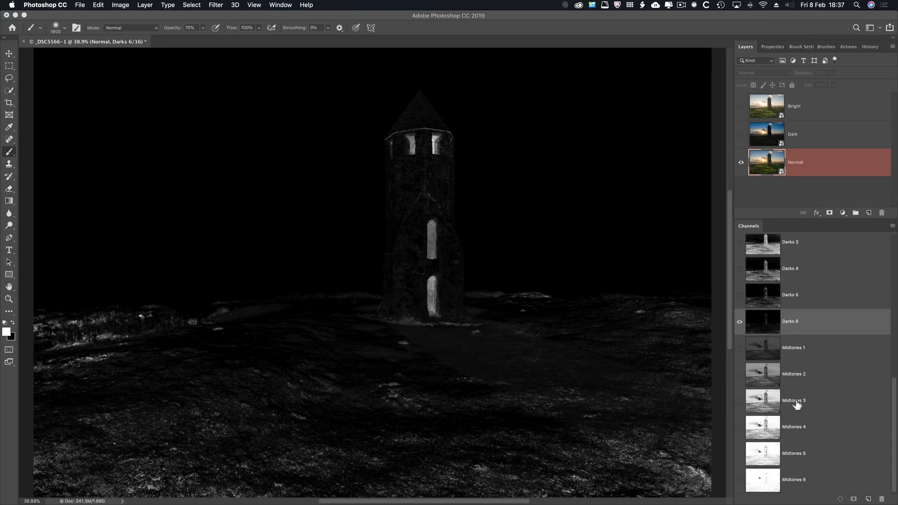
{"action": "left_click", "coordinate": [773, 351]}
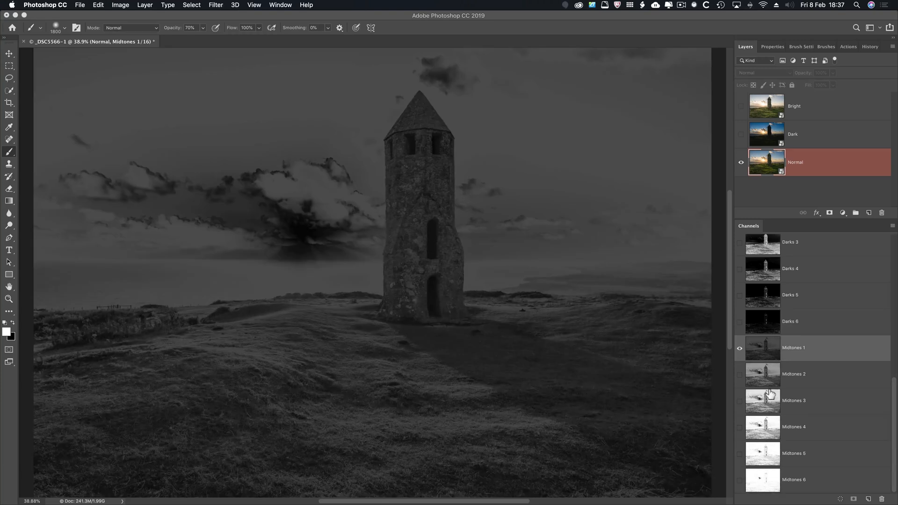
{"action": "left_click", "coordinate": [767, 481]}
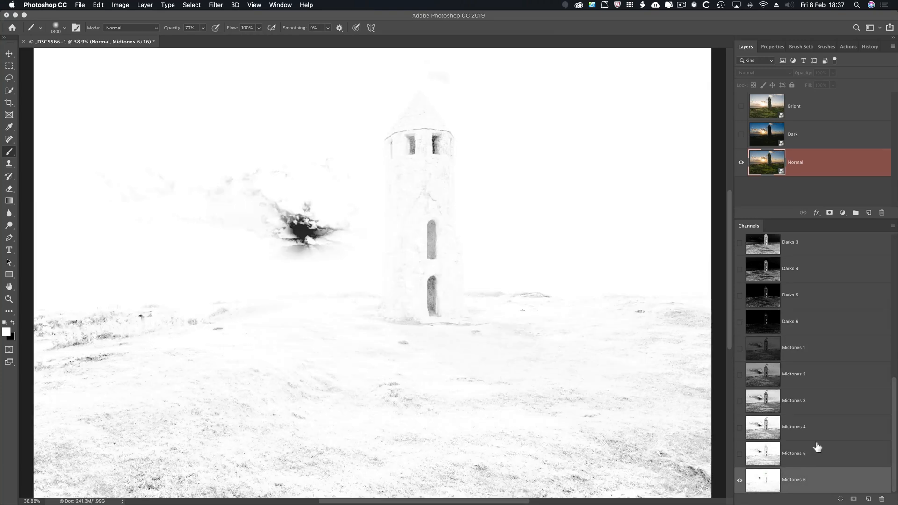
{"action": "left_click", "coordinate": [814, 349]}
Compare the Darks 1, Brights 1, Brights 6 and Darks 6 luminosity masks again.
{"action": "scroll", "coordinate": [801, 284], "scroll_direction": "up", "scroll_amount": 2}
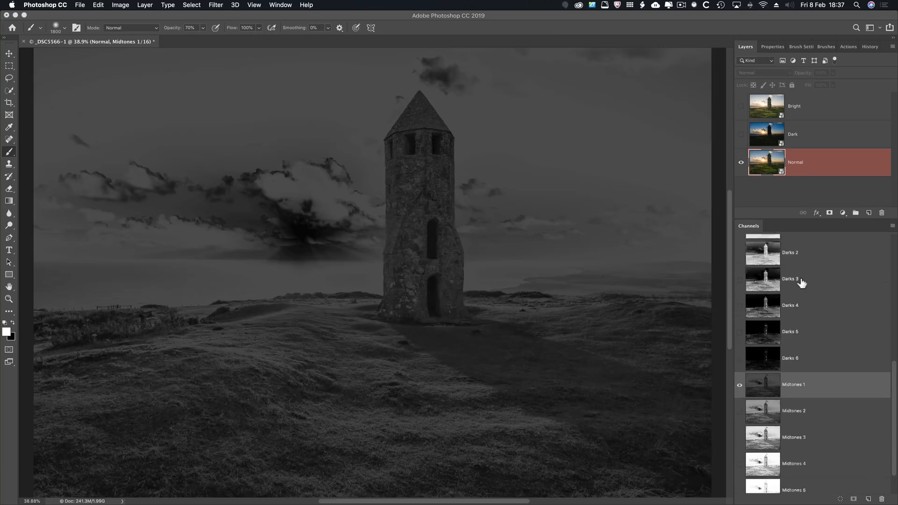
{"action": "scroll", "coordinate": [802, 283], "scroll_direction": "up", "scroll_amount": 2}
{"action": "left_click", "coordinate": [772, 281]}
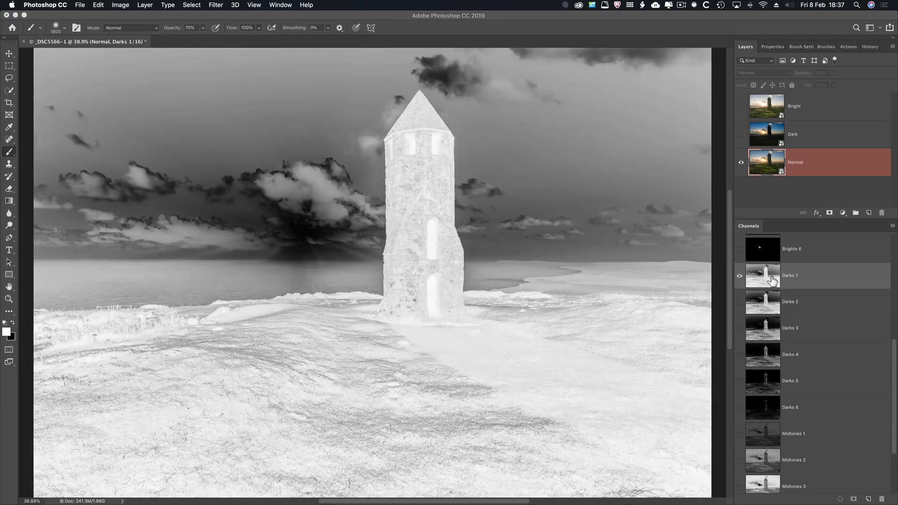
{"action": "scroll", "coordinate": [772, 280], "scroll_direction": "up", "scroll_amount": 6}
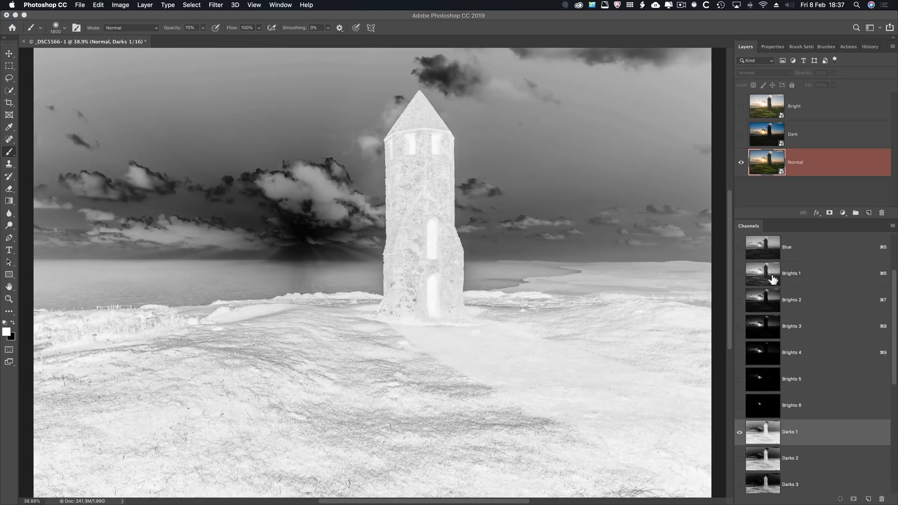
{"action": "left_click", "coordinate": [773, 280]}
{"action": "left_click", "coordinate": [760, 410]}
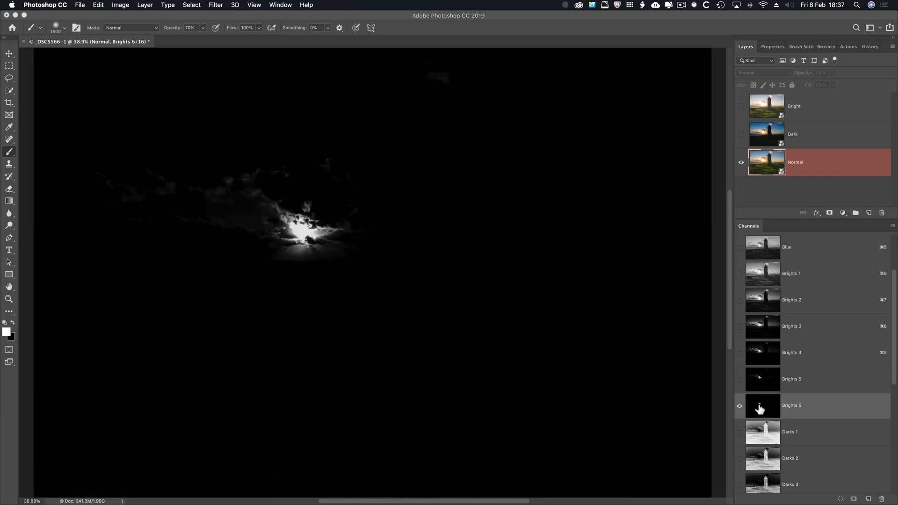
{"action": "scroll", "coordinate": [760, 410], "scroll_direction": "down", "scroll_amount": 7}
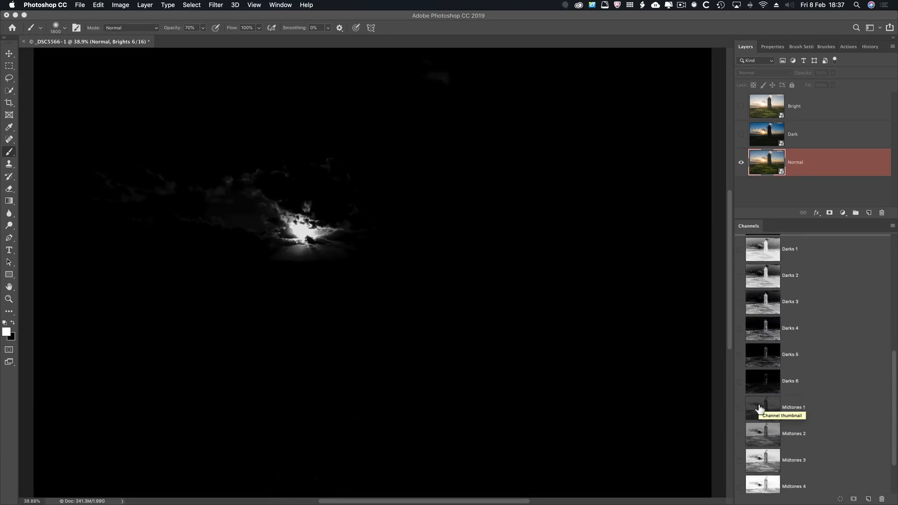
{"action": "left_click", "coordinate": [759, 391]}
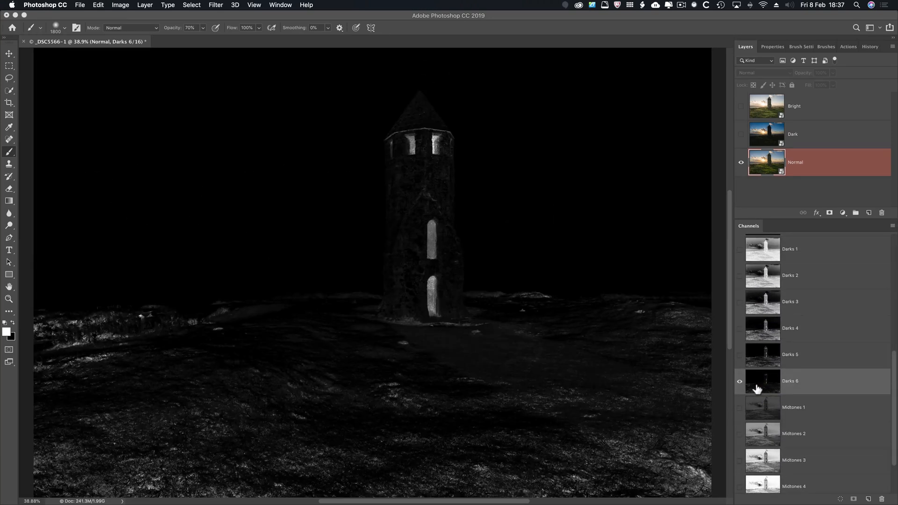
Show and select the Dark layer, and add a black layer mask that hides it completely.
{"action": "left_click", "coordinate": [741, 134]}
{"action": "left_click", "coordinate": [762, 138]}
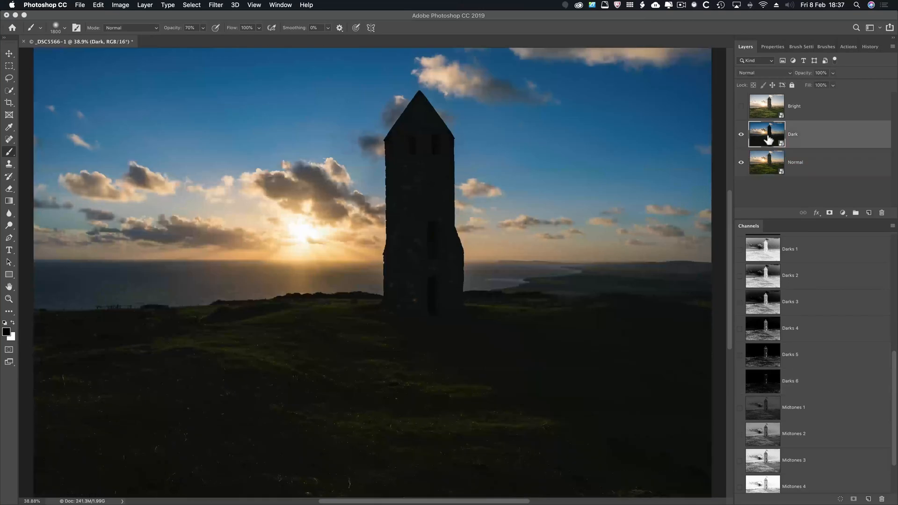
{"action": "key", "text": "alt"}
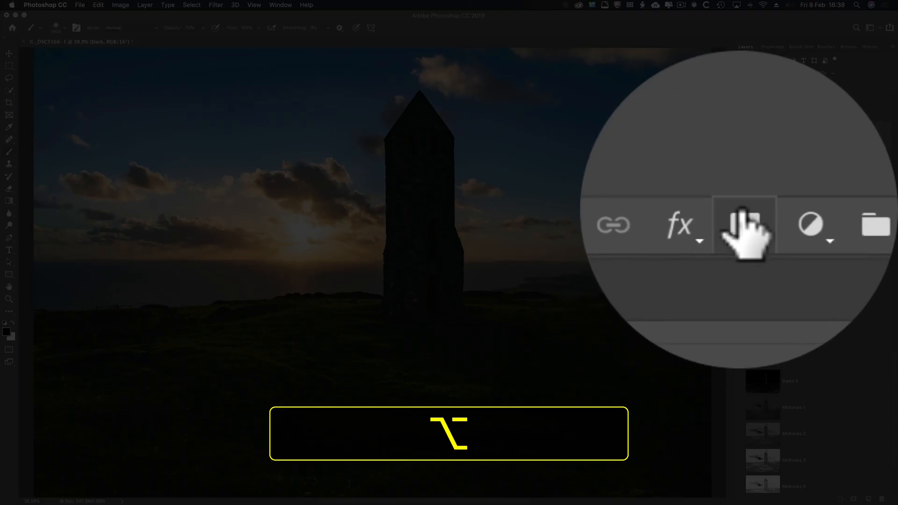
{"action": "left_click", "coordinate": [830, 212], "text": "alt"}
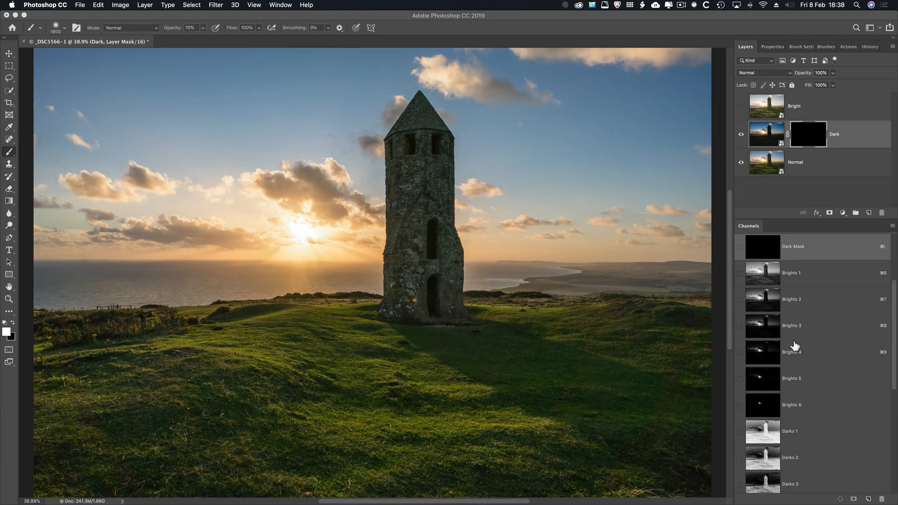
Compare the Brights 1 and Brights 2 channels, and load Brights 2 as a selection.
{"action": "scroll", "coordinate": [794, 346], "scroll_direction": "down", "scroll_amount": 2}
{"action": "scroll", "coordinate": [780, 374], "scroll_direction": "up", "scroll_amount": 5}
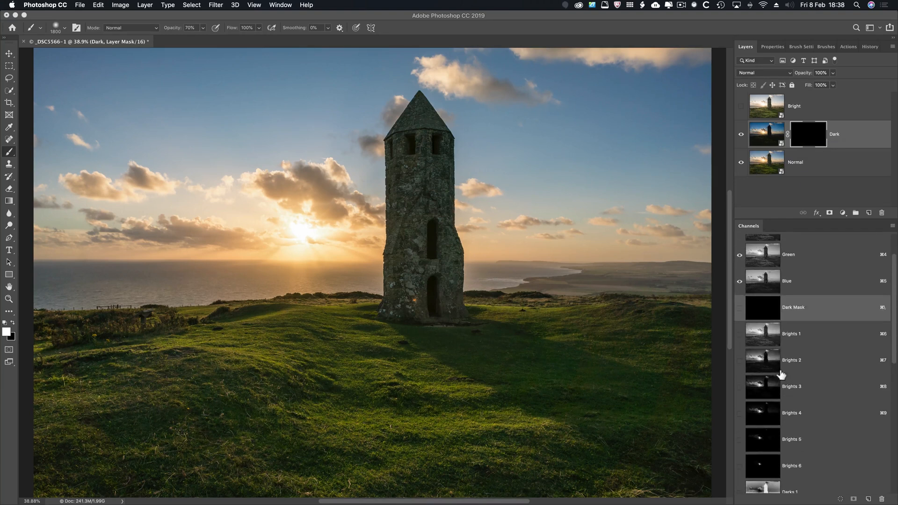
{"action": "left_click", "coordinate": [763, 345]}
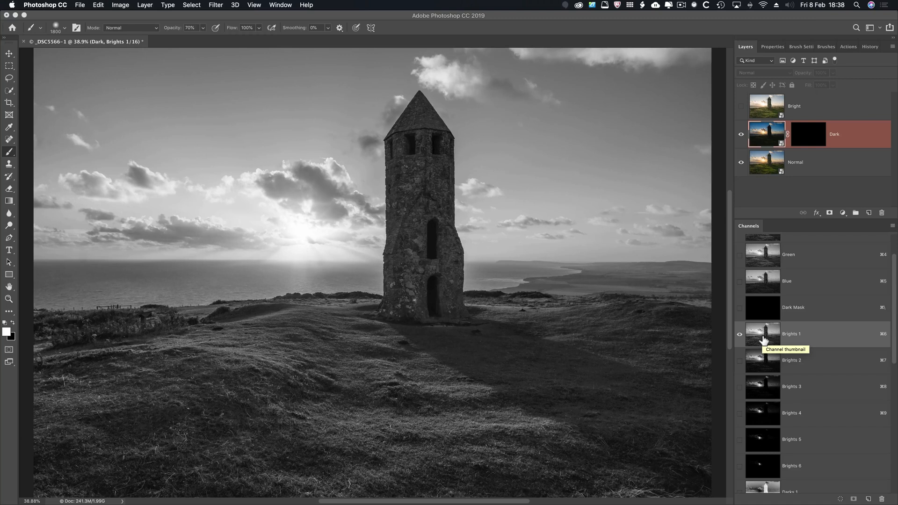
{"action": "left_click", "coordinate": [764, 358]}
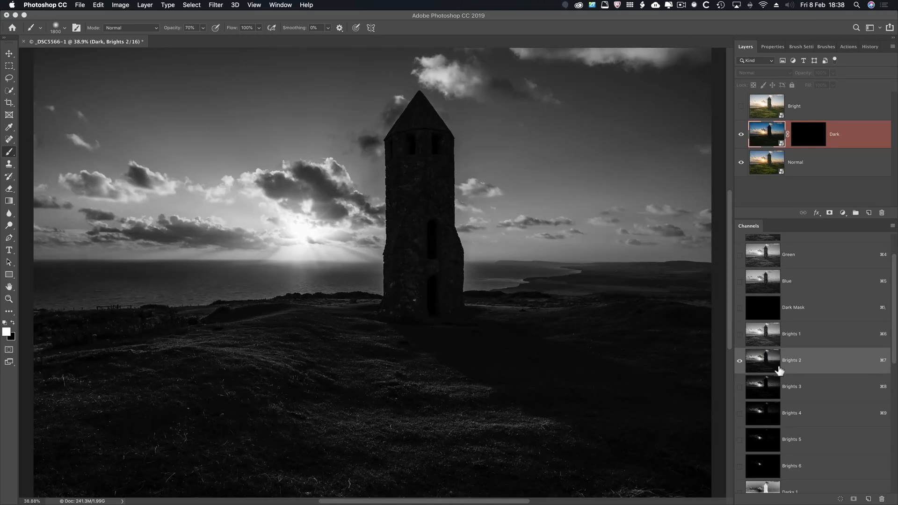
{"action": "key", "text": "super"}
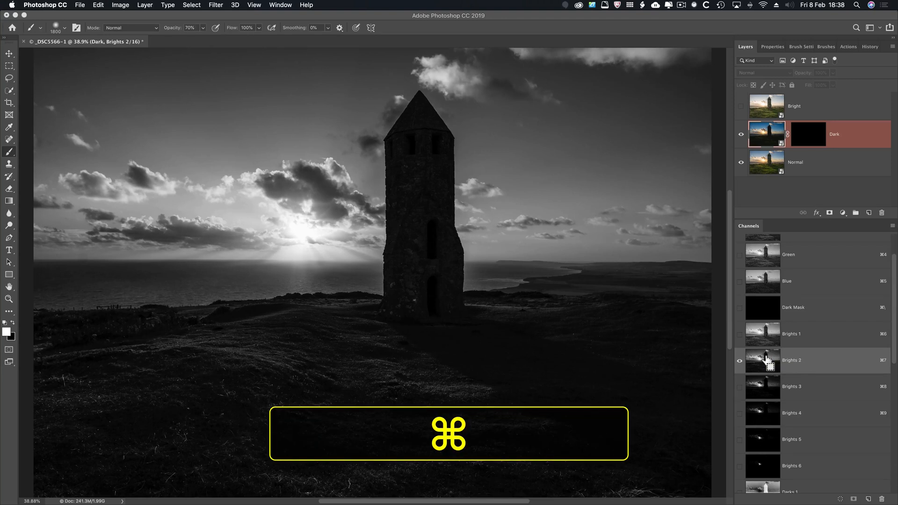
{"action": "left_click", "coordinate": [766, 358], "text": "super"}
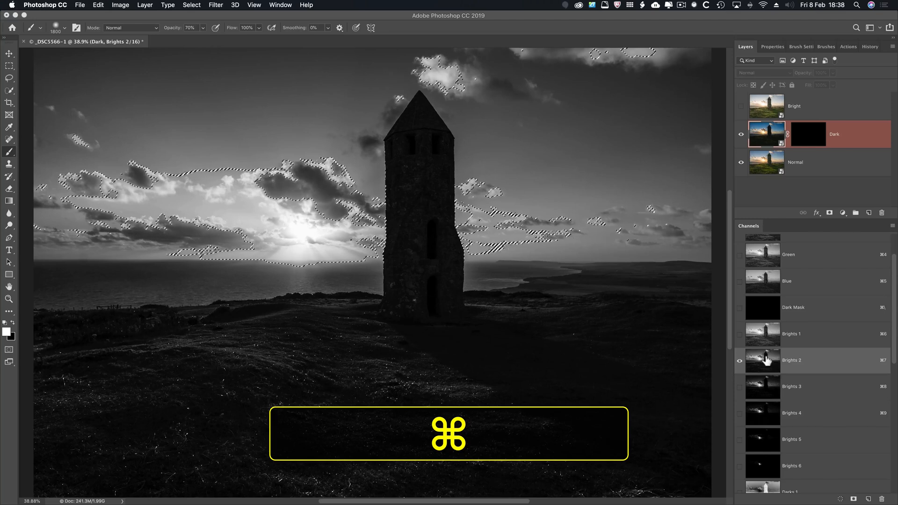
{"action": "left_click", "coordinate": [192, 5]}
{"action": "left_click", "coordinate": [199, 193]}
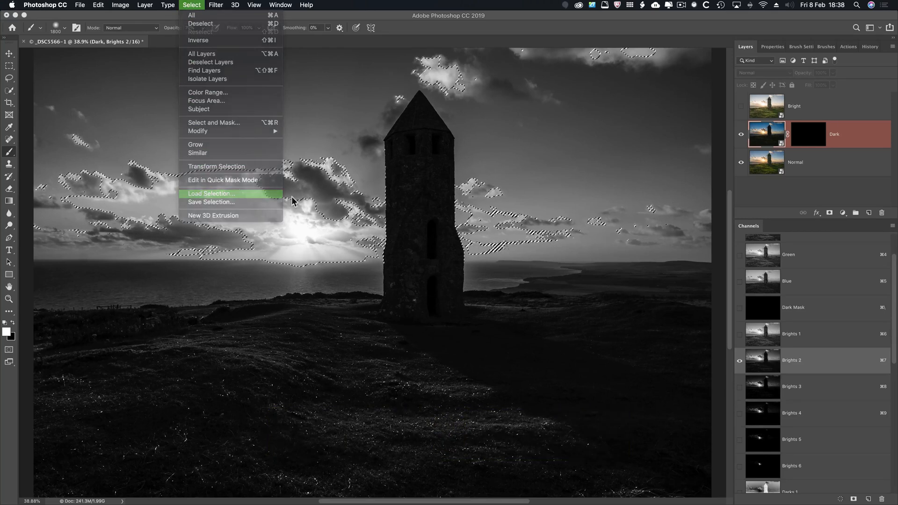
{"action": "left_click", "coordinate": [438, 221]}
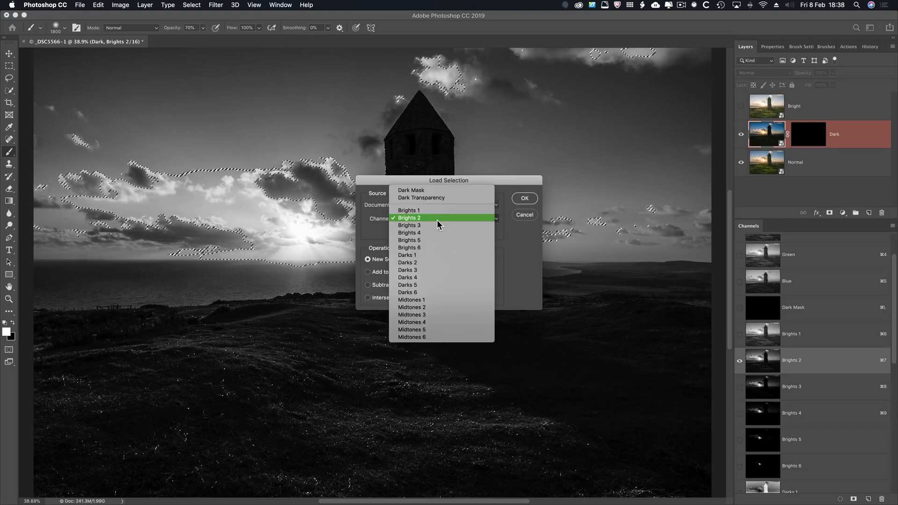
{"action": "left_click", "coordinate": [437, 219]}
{"action": "left_click", "coordinate": [520, 216]}
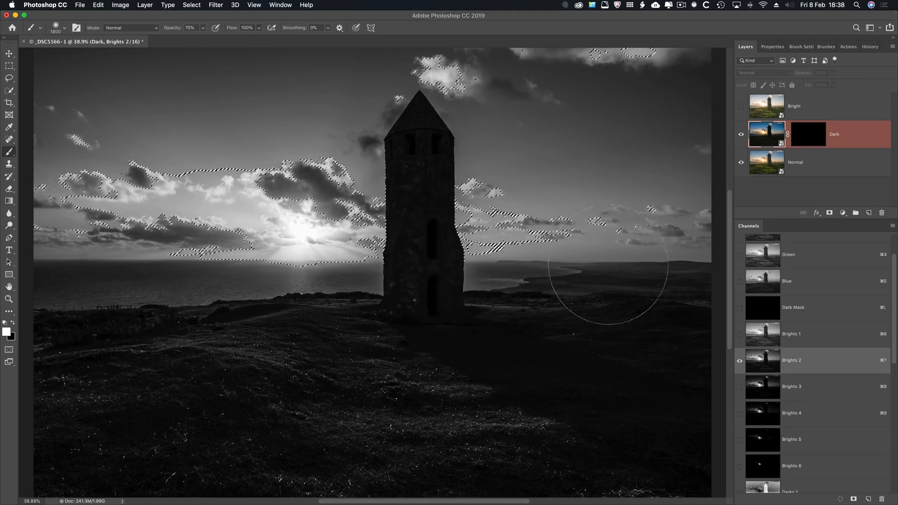
Target the Dark layer's mask and prepare the Brush tool with white foreground, 100% opacity and 50% flow.
{"action": "left_click", "coordinate": [806, 133]}
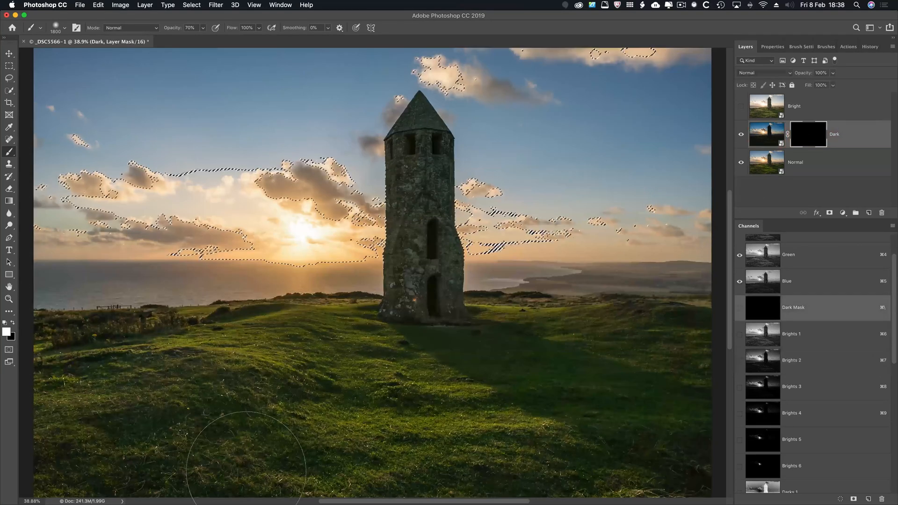
{"action": "key", "text": "d"}
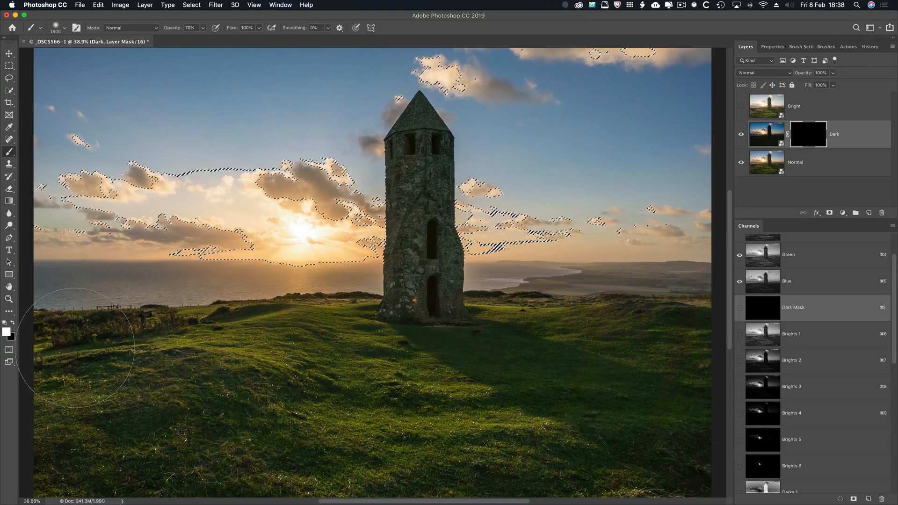
{"action": "key", "text": "b"}
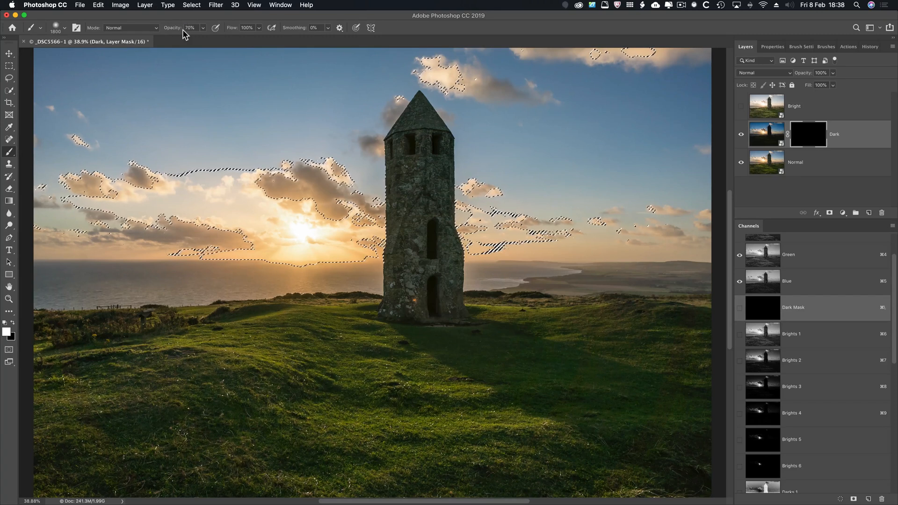
{"action": "key", "text": "0"}
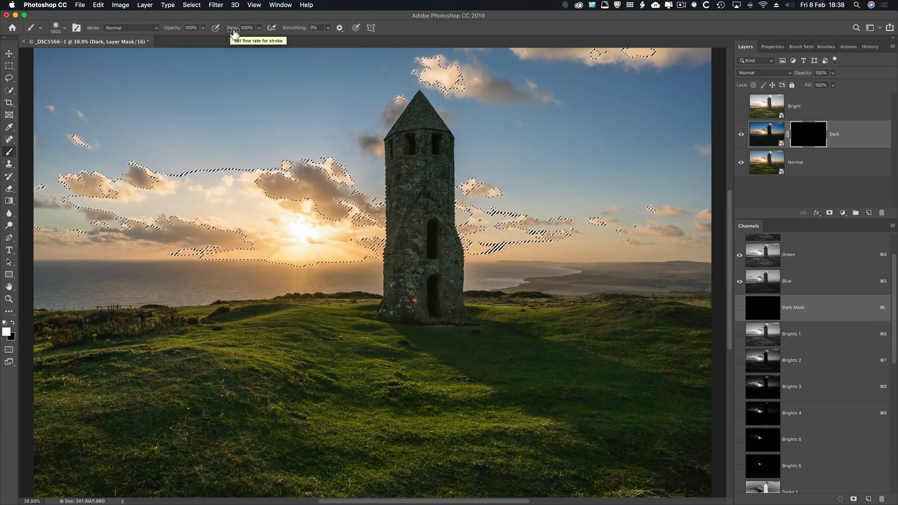
{"action": "key", "text": "shift+5"}
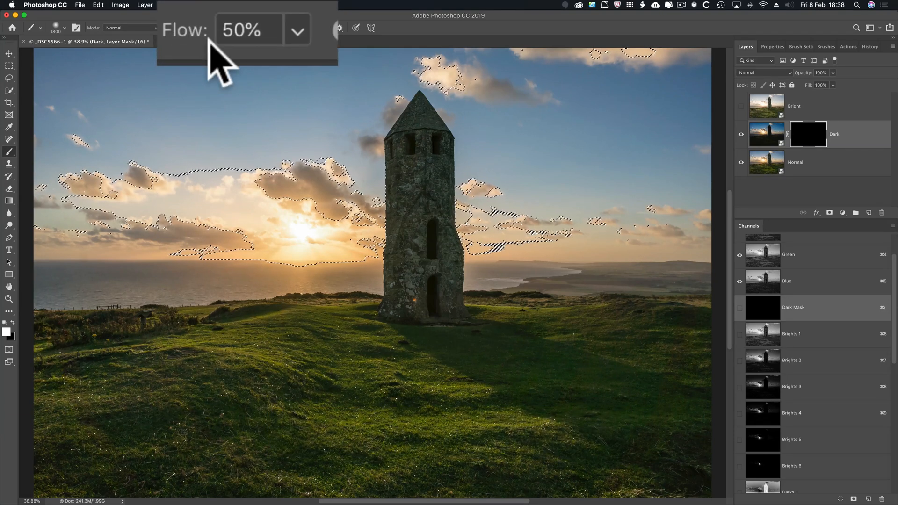
Try brush opacities of 30% and 5%, and return the opacity to 100%.
{"action": "key", "text": "3"}
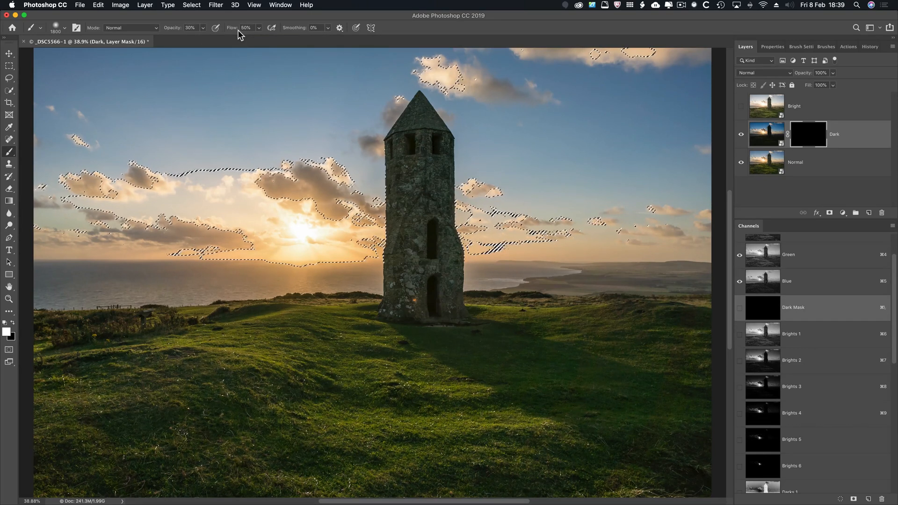
{"action": "key", "text": "0"}
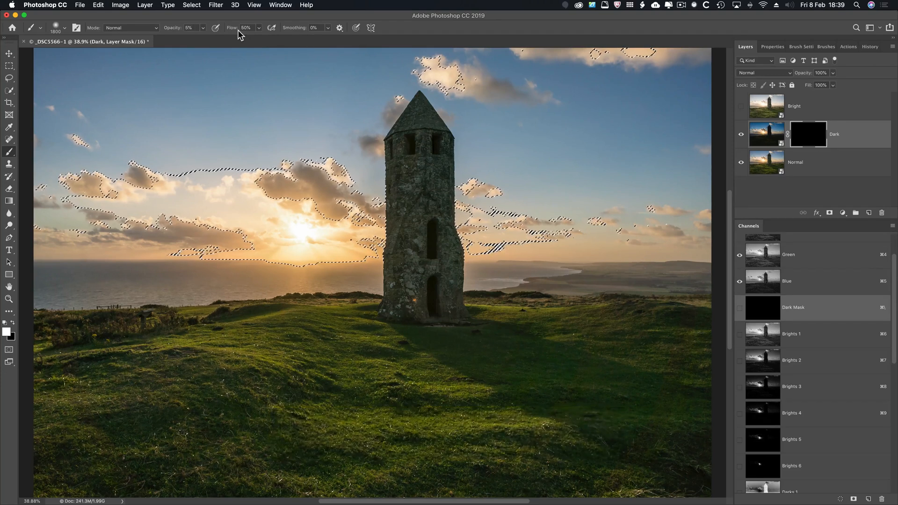
{"action": "key", "text": "0"}
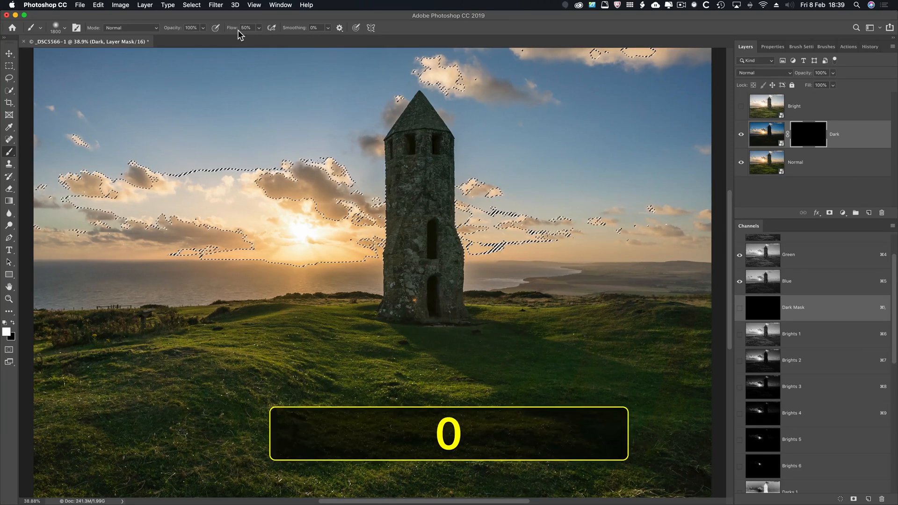
Paint white across the sky on the Dark layer's mask through the Brights 2 selection, using the 1800 px Soft Round brush with selection edges hidden.
{"action": "scroll", "coordinate": [166, 138], "scroll_direction": "right", "scroll_amount": 3}
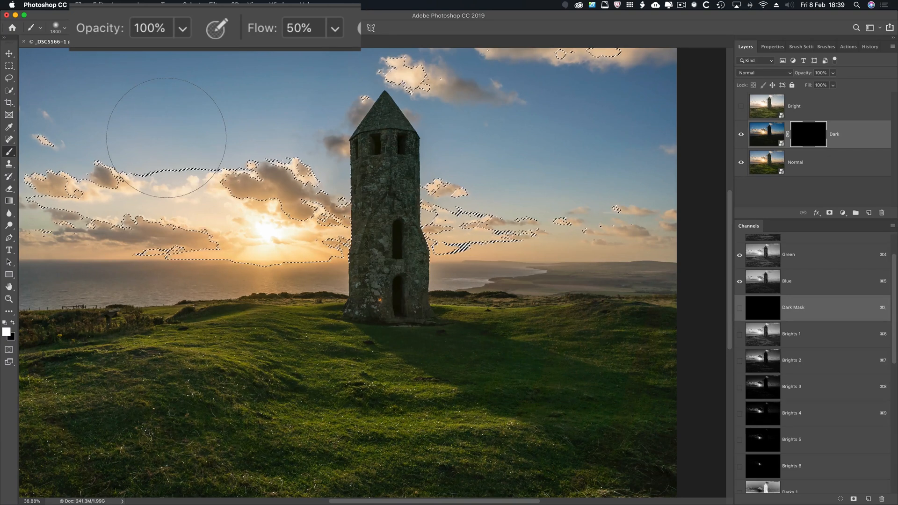
{"action": "right_click", "coordinate": [169, 138]}
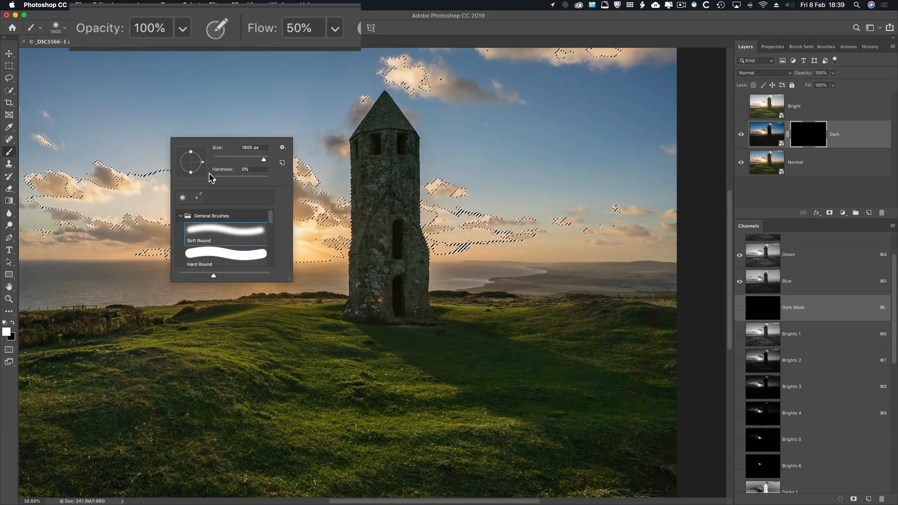
{"action": "left_click", "coordinate": [117, 121]}
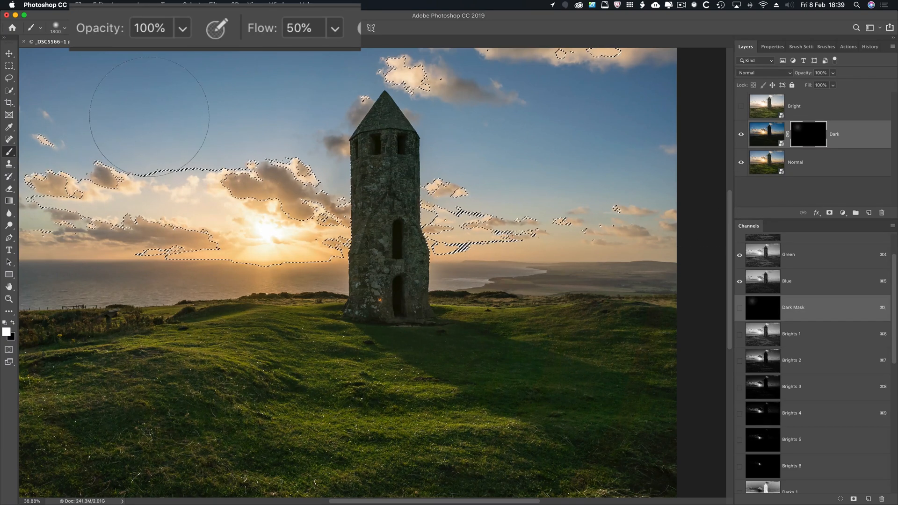
{"action": "key", "text": "super+0"}
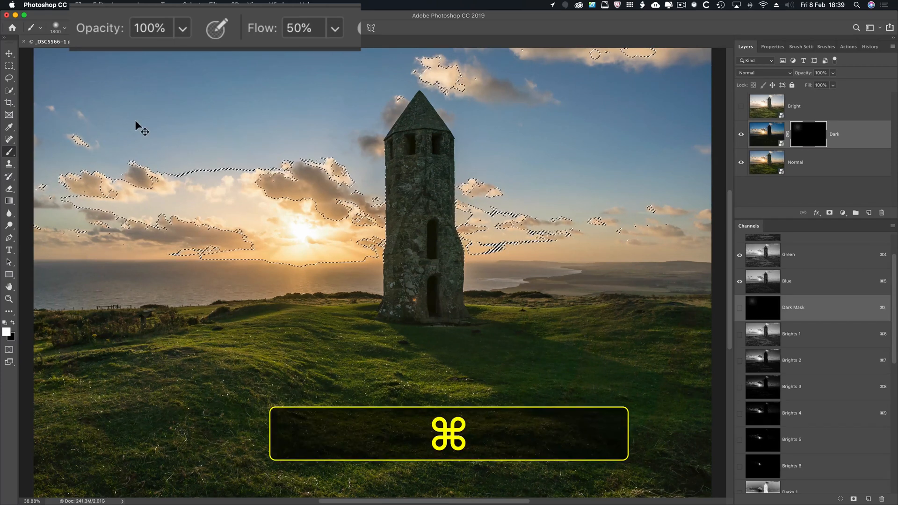
{"action": "key", "text": "super+h"}
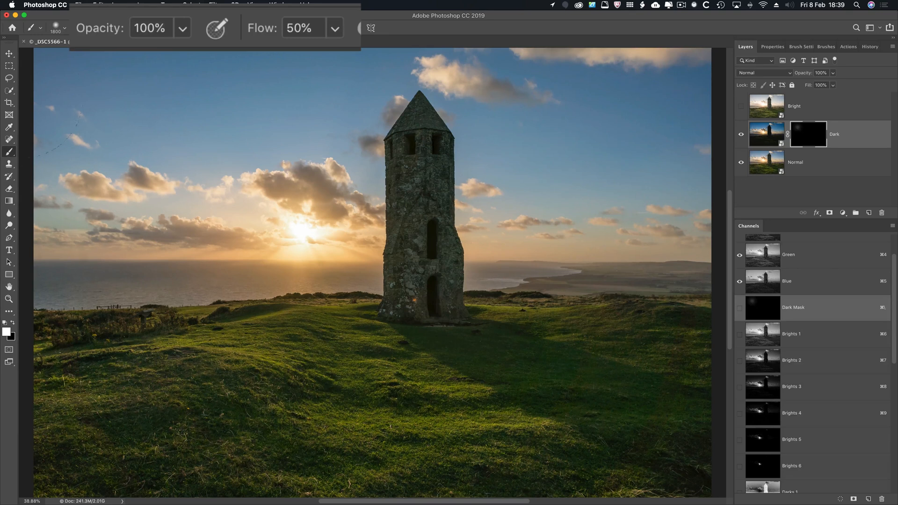
{"action": "mouse_move", "coordinate": [697, 173]}
{"action": "left_mouse_down"}
{"action": "mouse_move", "coordinate": [186, 230]}
{"action": "mouse_move", "coordinate": [206, 230]}
{"action": "left_mouse_up"}
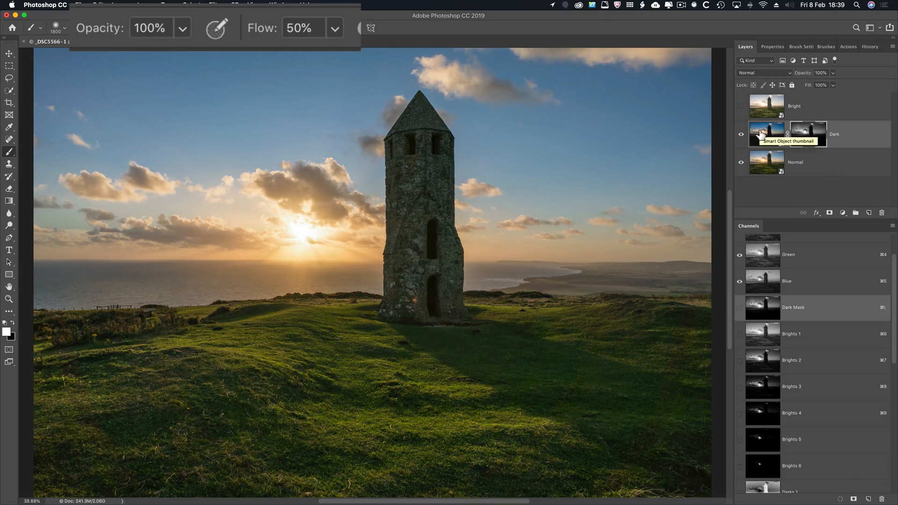
Inspect the Dark layer's mask on its own in the canvas, and return to the full-colour image.
{"action": "key", "text": "alt"}
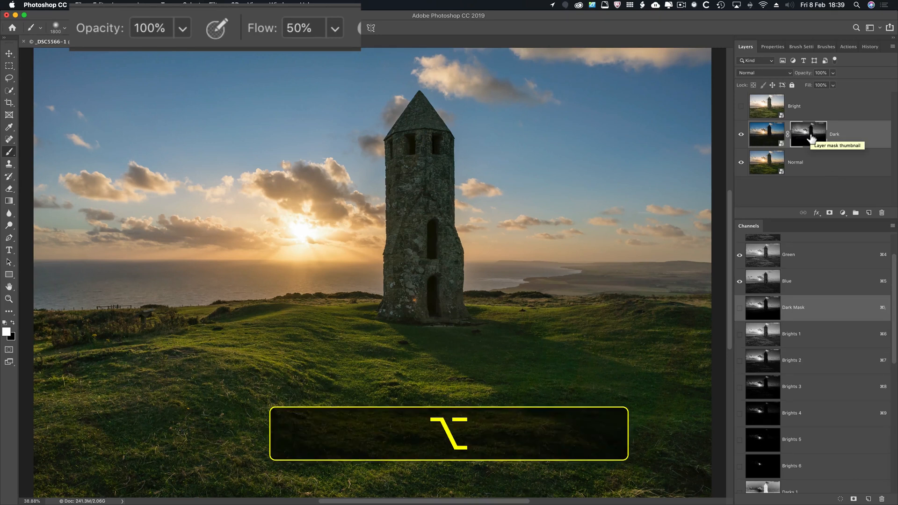
{"action": "left_click", "coordinate": [811, 137], "text": "alt"}
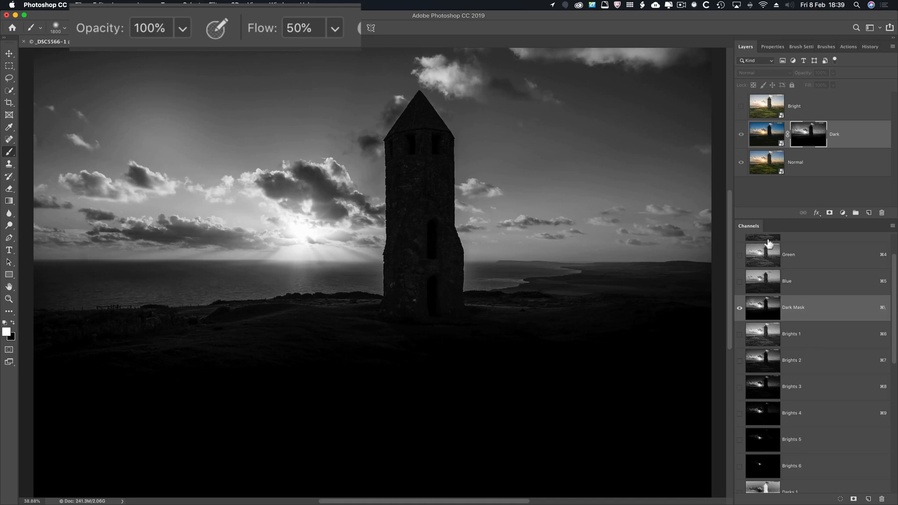
{"action": "left_click", "coordinate": [761, 143]}
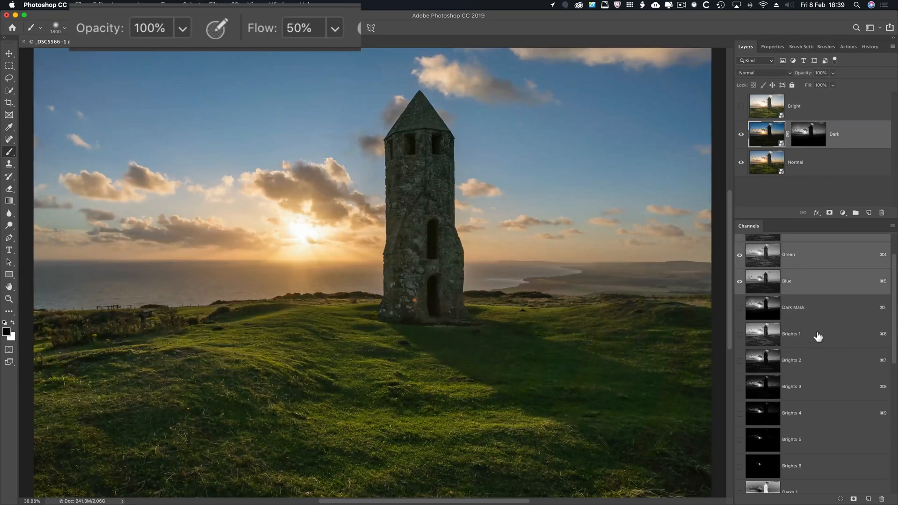
Load Brights 1 as a selection and paint white over the whole sky on the Dark layer's mask.
{"action": "left_click", "coordinate": [766, 337], "text": "super"}
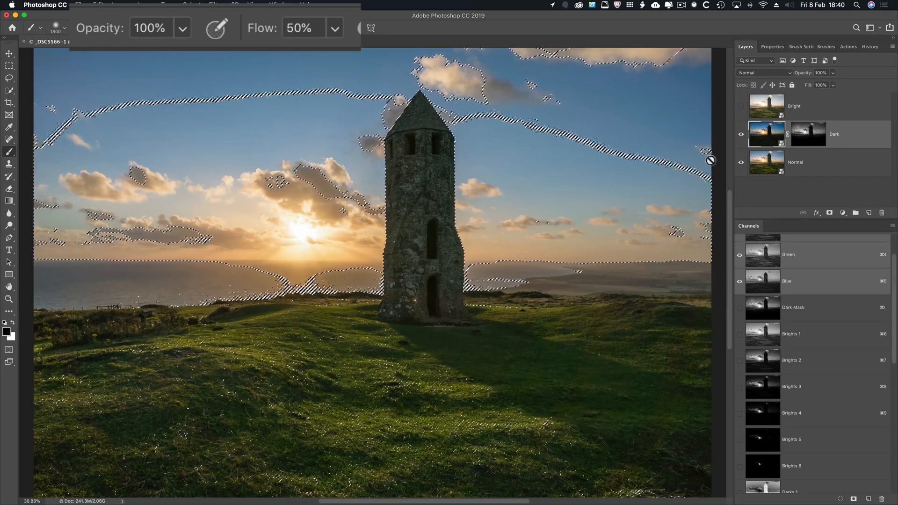
{"action": "left_click", "coordinate": [803, 138]}
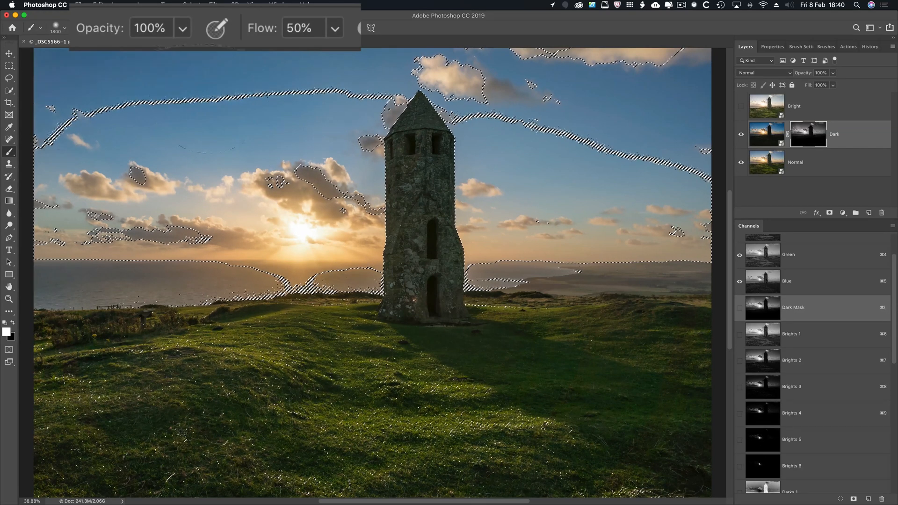
{"action": "mouse_move", "coordinate": [130, 184]}
{"action": "left_mouse_down"}
{"action": "mouse_move", "coordinate": [185, 154]}
{"action": "mouse_move", "coordinate": [578, 152]}
{"action": "left_mouse_up"}
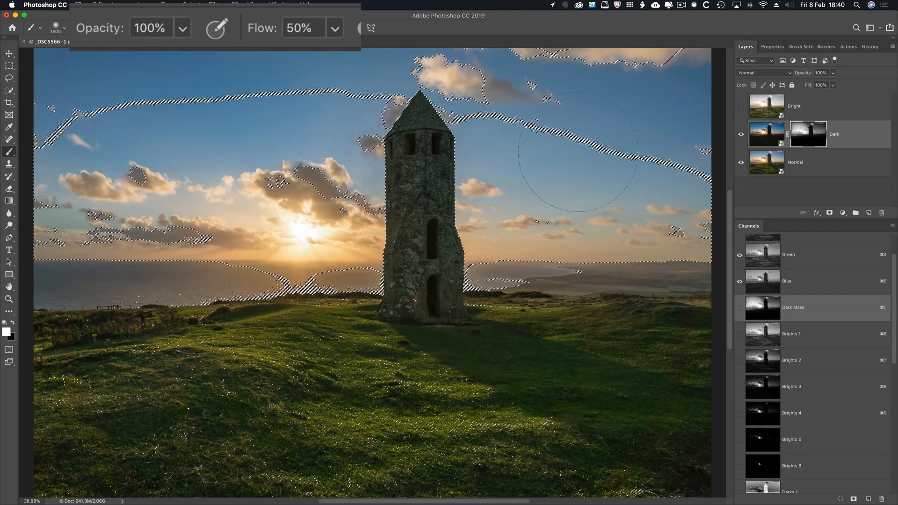
{"action": "left_click_drag", "start_coordinate": [548, 237], "coordinate": [382, 46]}
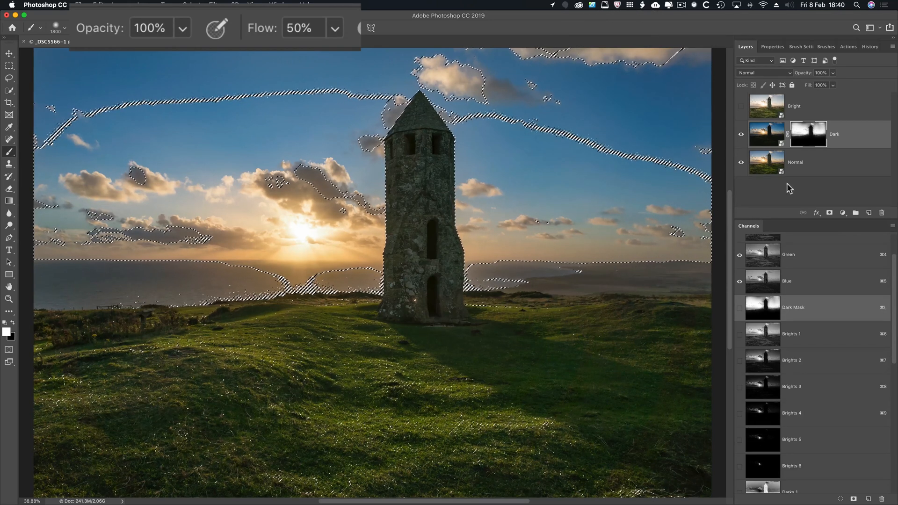
Set the Dark smart object's exposure to +1.00 in Camera Raw, and clear the active selection.
{"action": "left_click", "coordinate": [766, 135]}
{"action": "key", "text": "super+d"}
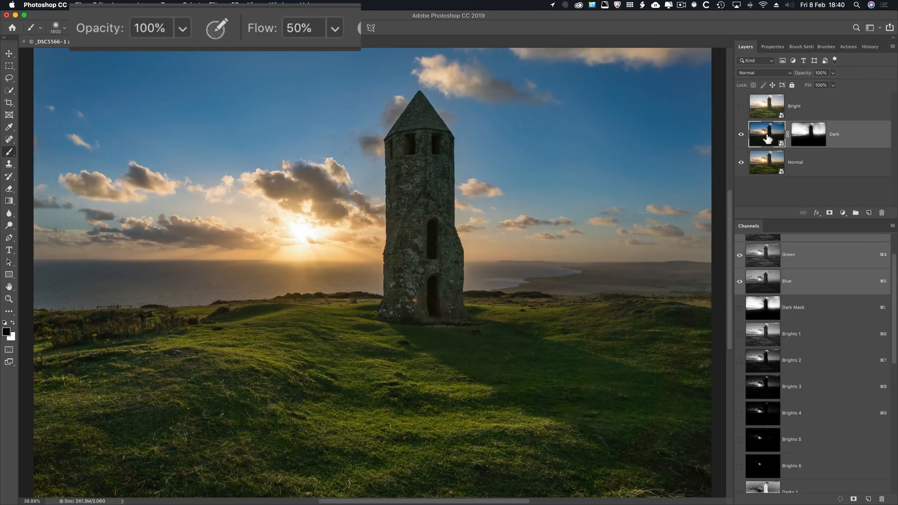
{"action": "double_click", "coordinate": [768, 138]}
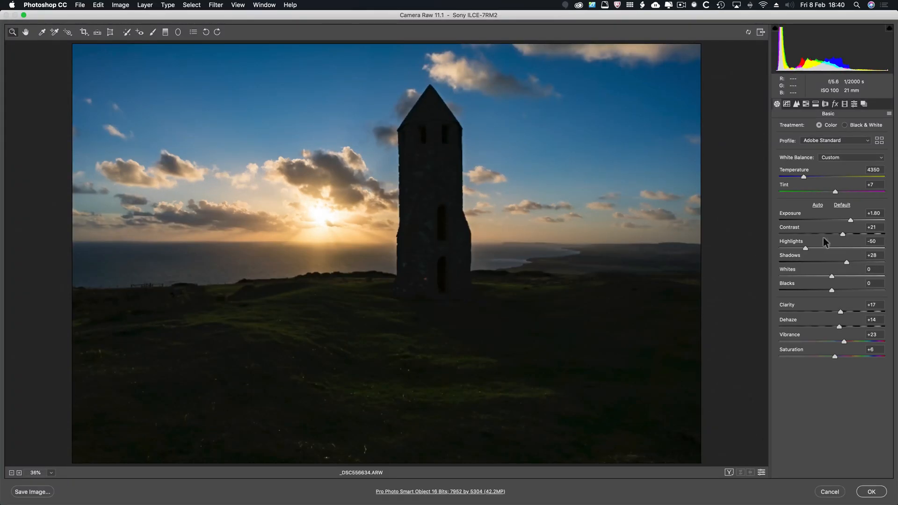
{"action": "left_click_drag", "start_coordinate": [849, 220], "coordinate": [842, 222]}
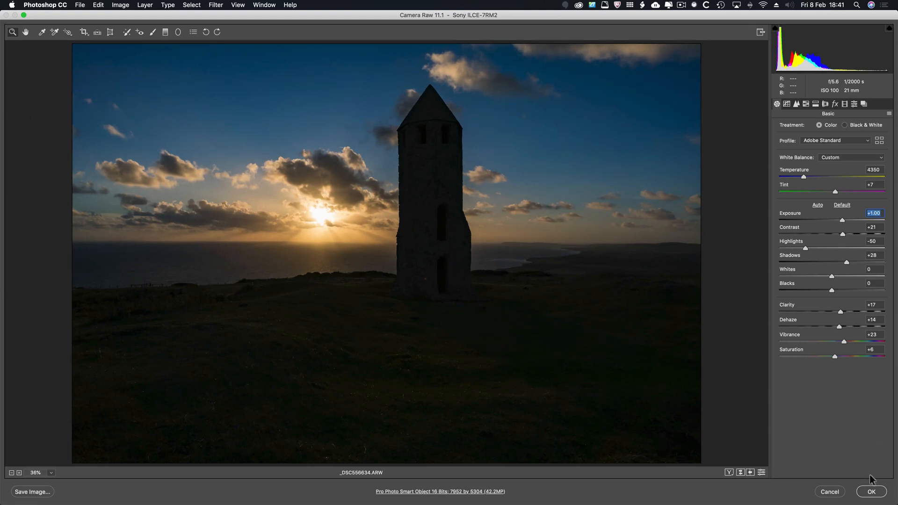
{"action": "key", "text": "Return"}
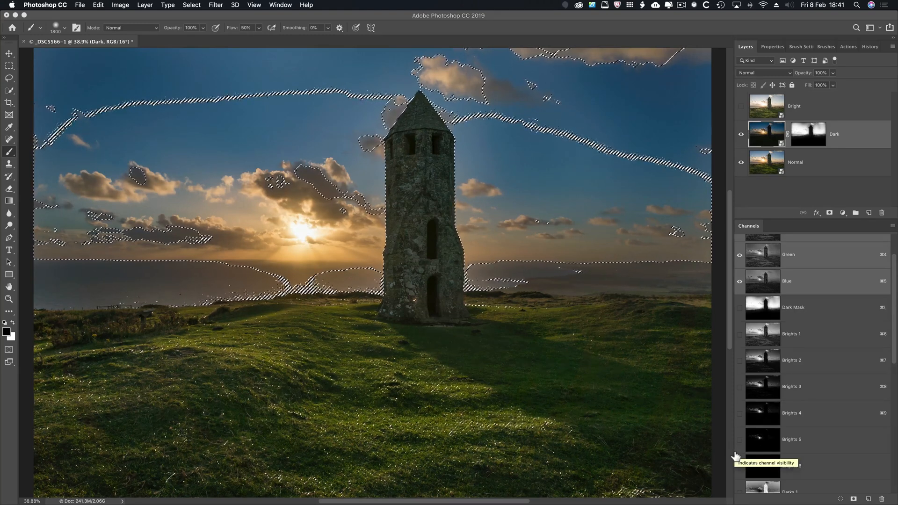
{"action": "key", "text": "super+d"}
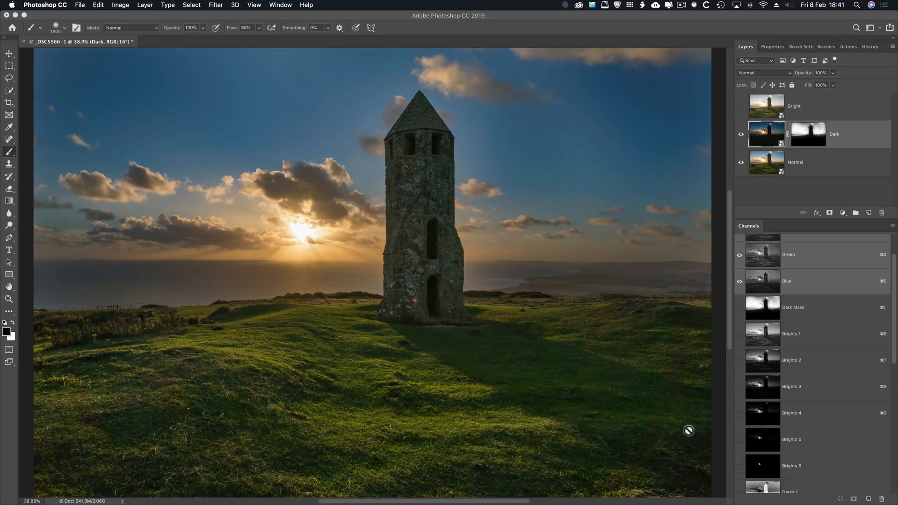
Select the Bright layer, check that nothing is selected, and add a black layer mask that hides it completely.
{"action": "left_click", "coordinate": [820, 102]}
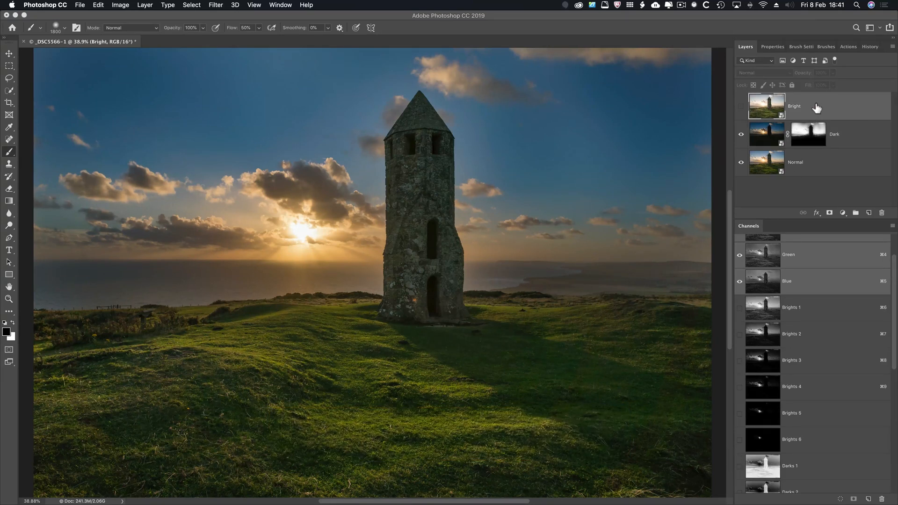
{"action": "key", "text": "alt"}
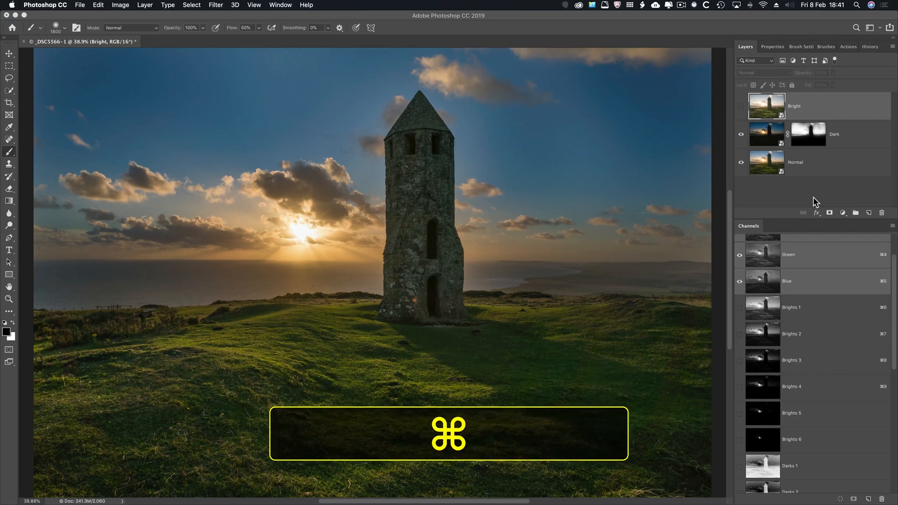
{"action": "key", "text": "super+d"}
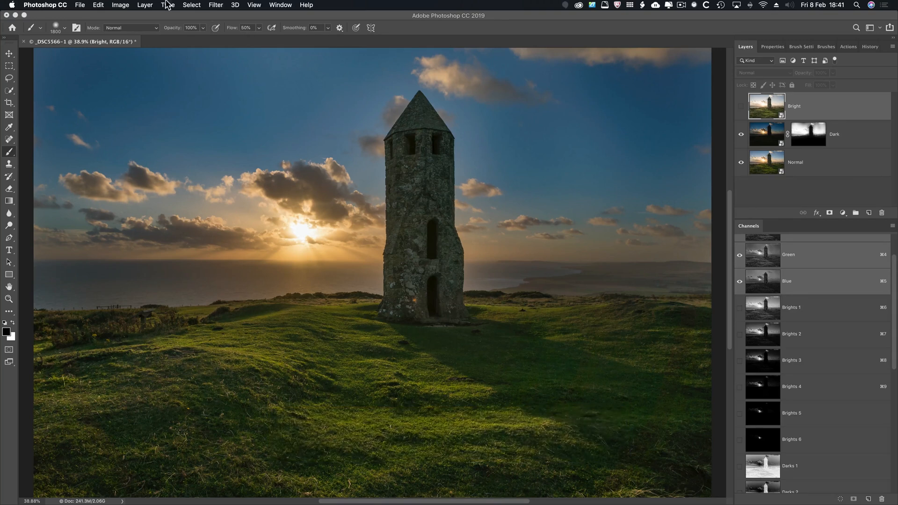
{"action": "left_click", "coordinate": [192, 5]}
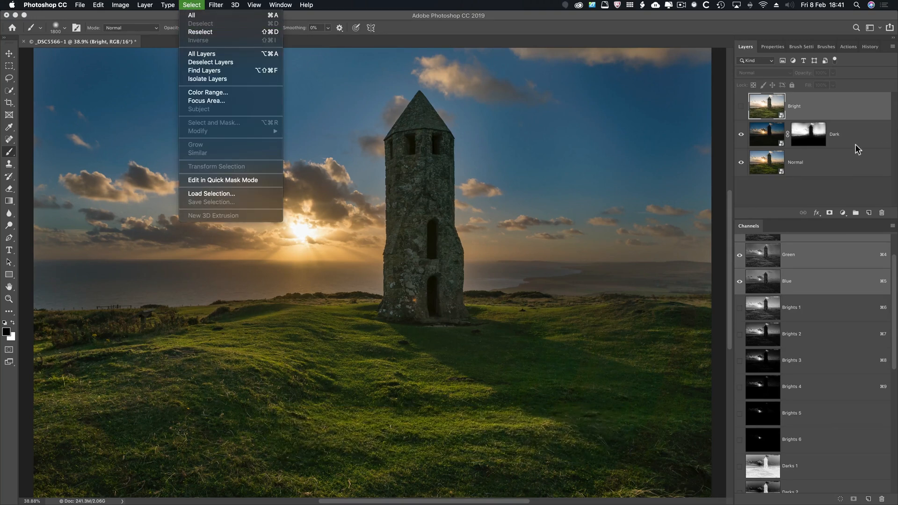
{"action": "left_click", "coordinate": [846, 158]}
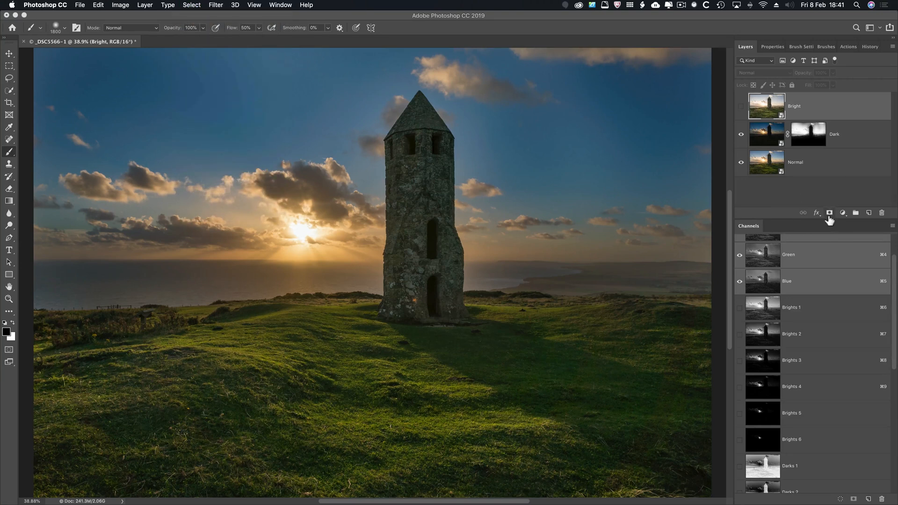
{"action": "key", "text": "alt"}
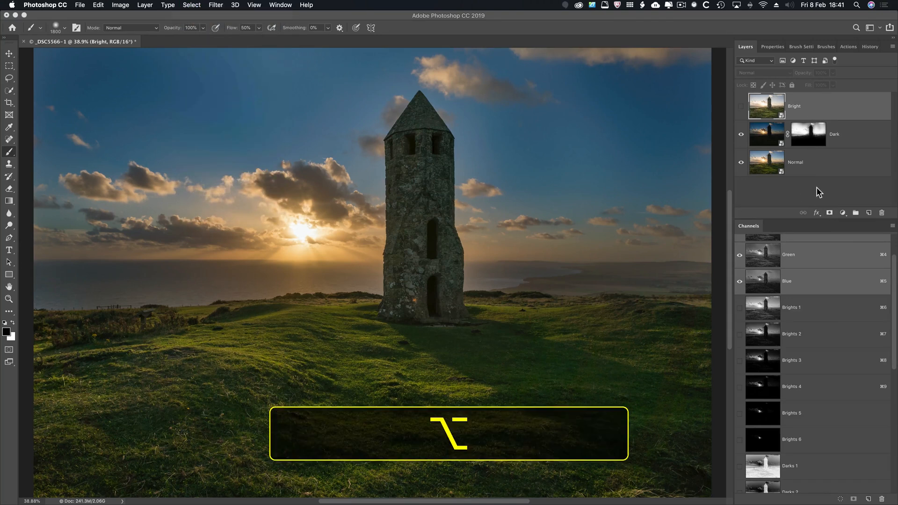
{"action": "left_click", "coordinate": [828, 213], "text": "alt"}
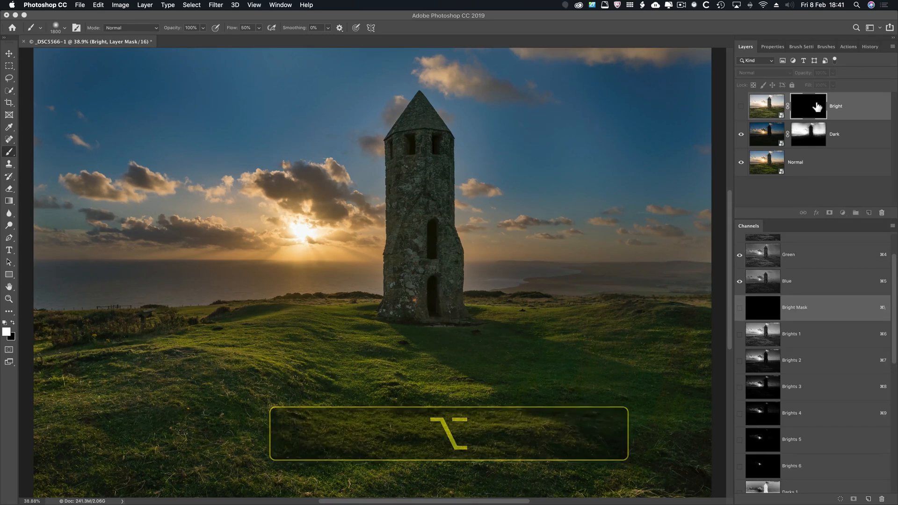
Compare the Darks 1, Darks 2 and Darks 3 channels, and load Darks 3 as a selection.
{"action": "scroll", "coordinate": [830, 387], "scroll_direction": "down", "scroll_amount": 5}
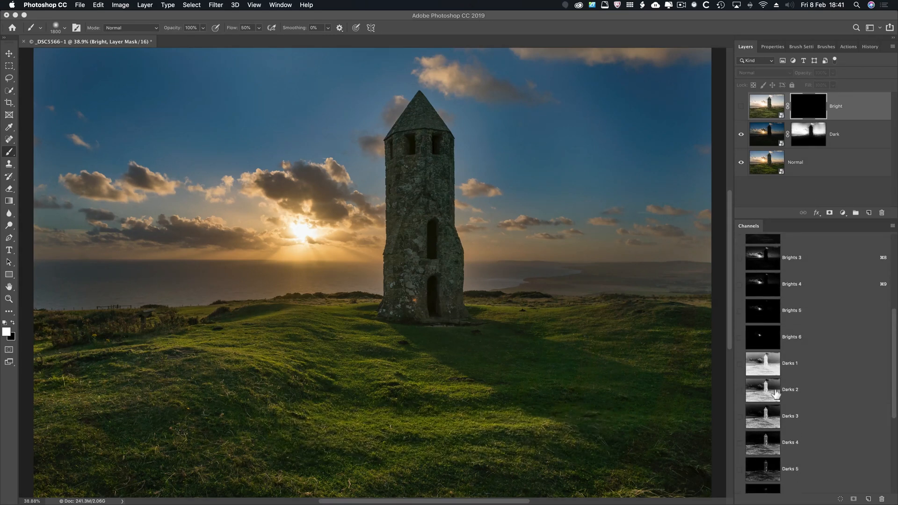
{"action": "left_click", "coordinate": [775, 394]}
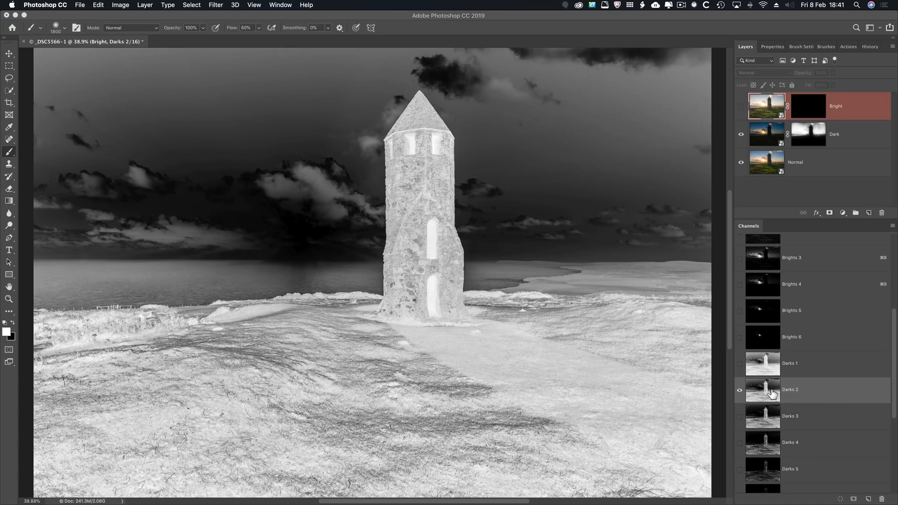
{"action": "left_click", "coordinate": [757, 367]}
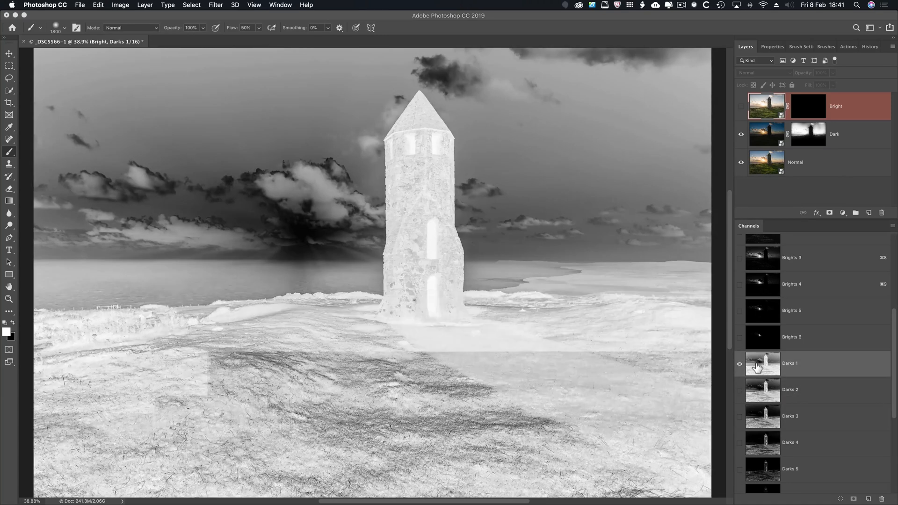
{"action": "left_click", "coordinate": [758, 390]}
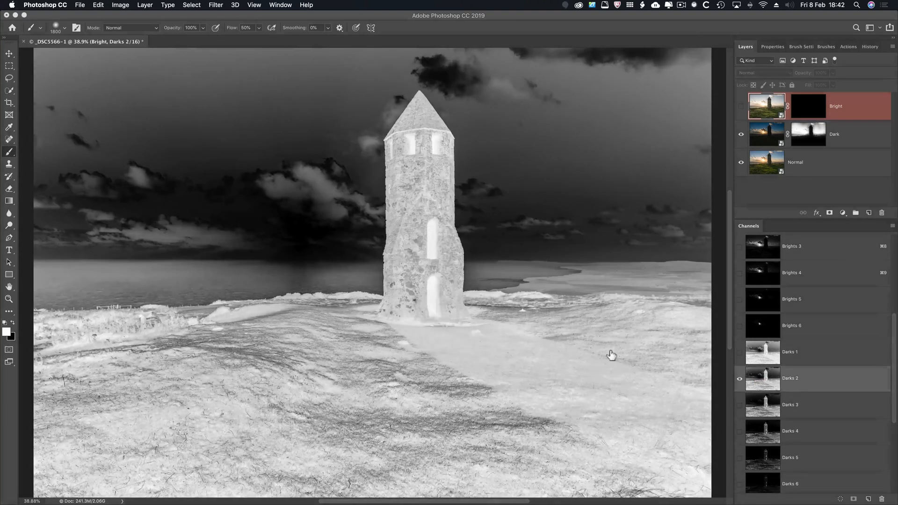
{"action": "left_click", "coordinate": [771, 405]}
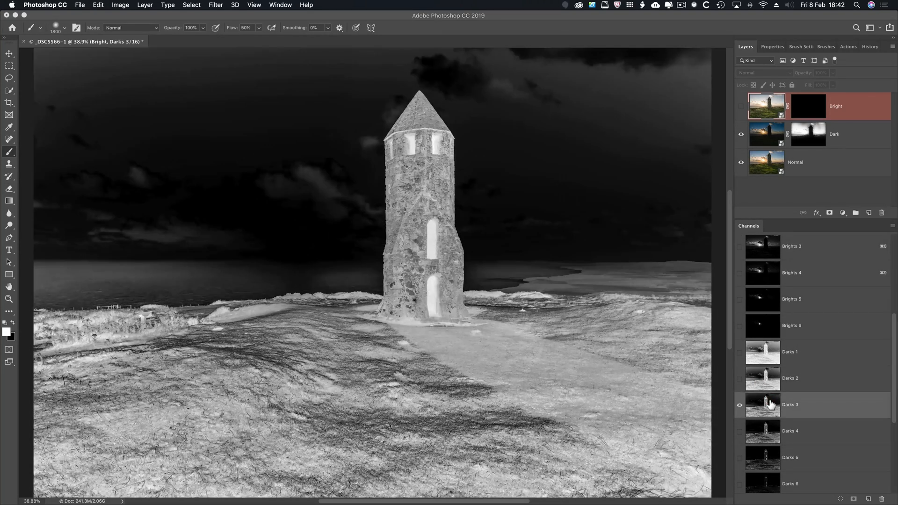
{"action": "key", "text": "super"}
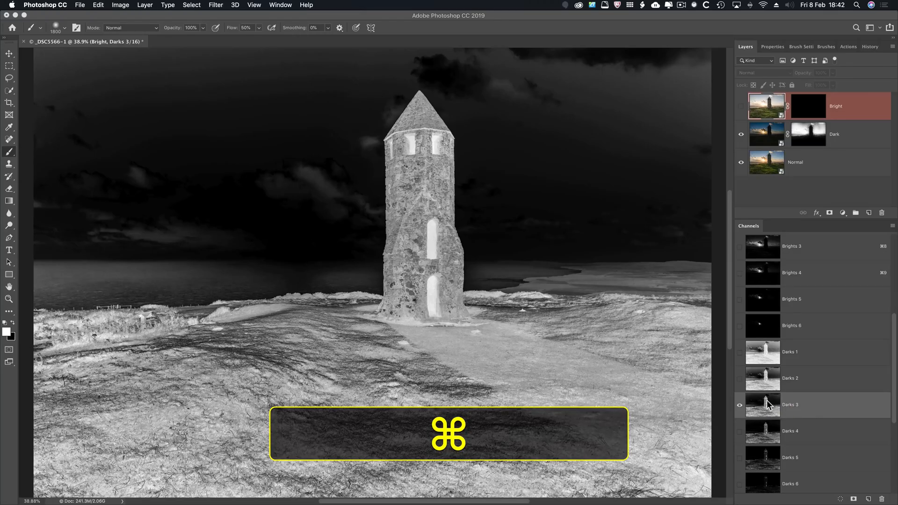
{"action": "left_click", "coordinate": [767, 403], "text": "super"}
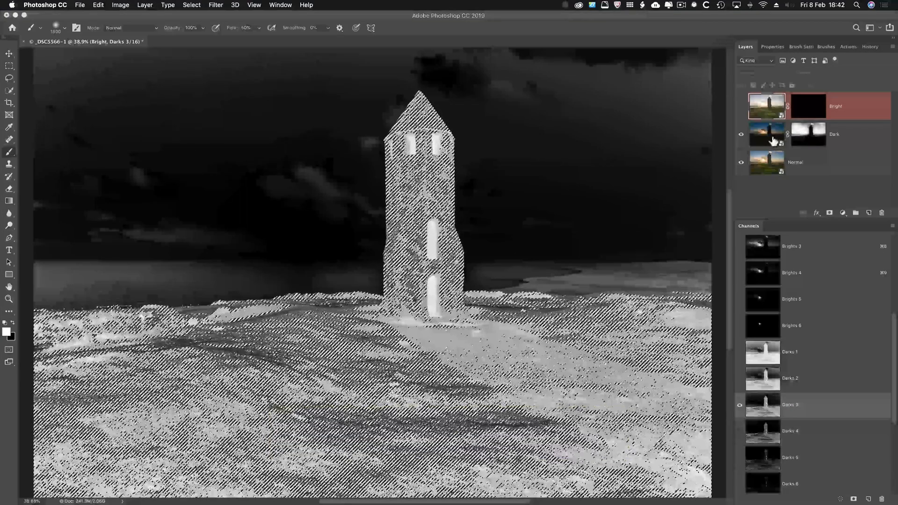
Target the Bright layer's mask with the selection edges hidden, and make the Bright layer visible.
{"action": "left_click", "coordinate": [807, 117]}
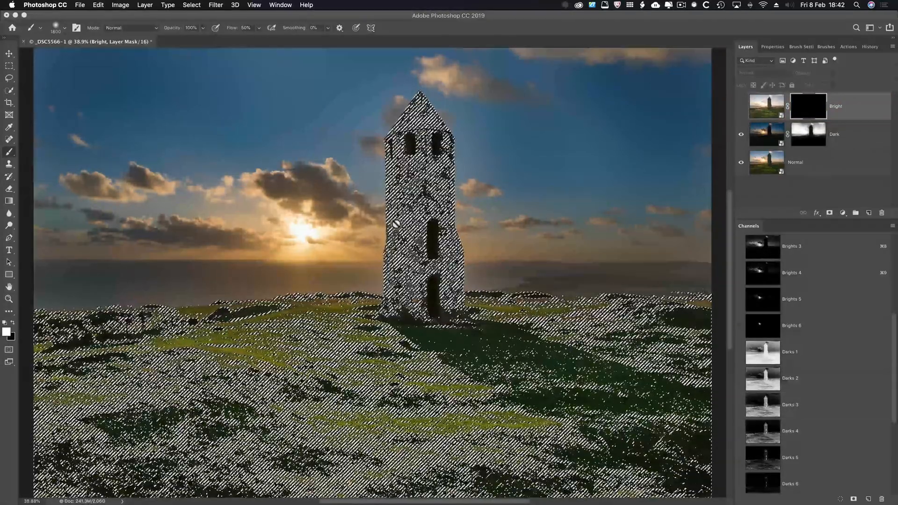
{"action": "key", "text": "super+h"}
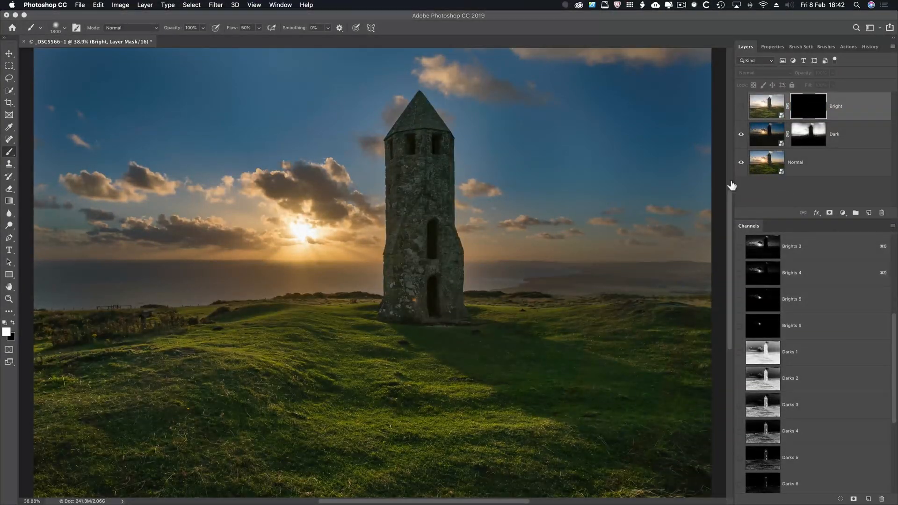
{"action": "left_click", "coordinate": [741, 107]}
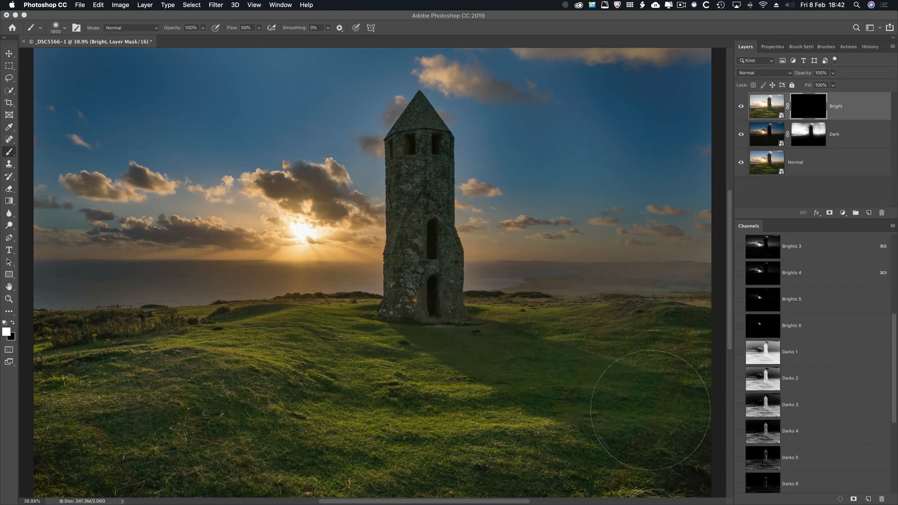
Paint white over the foreground grass with the 1800 px brush, and over the tower with a 900 px brush, on the Bright layer's mask.
{"action": "left_click_drag", "start_coordinate": [608, 421], "coordinate": [440, 281]}
{"action": "key", "text": "bracketleft"}
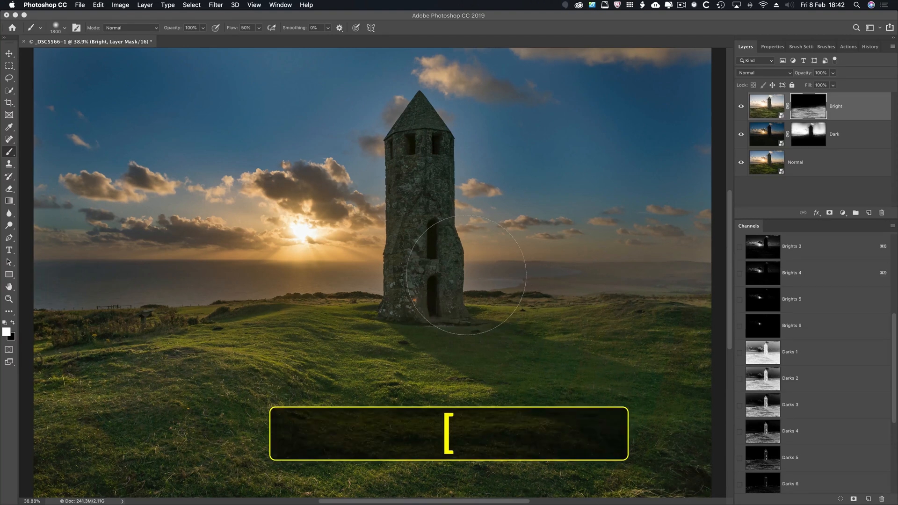
{"action": "key", "text": "bracketleft"}
{"action": "key", "text": "bracketleft"}
{"action": "key", "text": "bracketleft"}
{"action": "key", "text": "bracketleft"}
{"action": "key", "text": "bracketleft"}
{"action": "key", "text": "bracketleft"}
{"action": "key", "text": "bracketleft"}
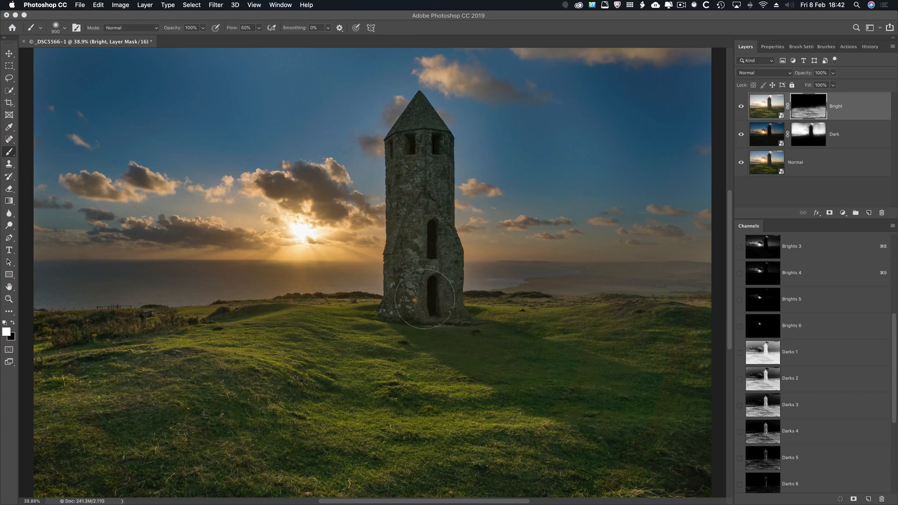
{"action": "left_click_drag", "start_coordinate": [426, 270], "coordinate": [421, 150]}
Reduce the brush to 150 px and paint more white inside the tower, from its upper windows to its base, on the Bright mask.
{"action": "key", "text": "bracketleft"}
{"action": "key", "text": "bracketleft"}
{"action": "key", "text": "bracketleft"}
{"action": "key", "text": "bracketleft"}
{"action": "key", "text": "bracketleft"}
{"action": "key", "text": "bracketleft"}
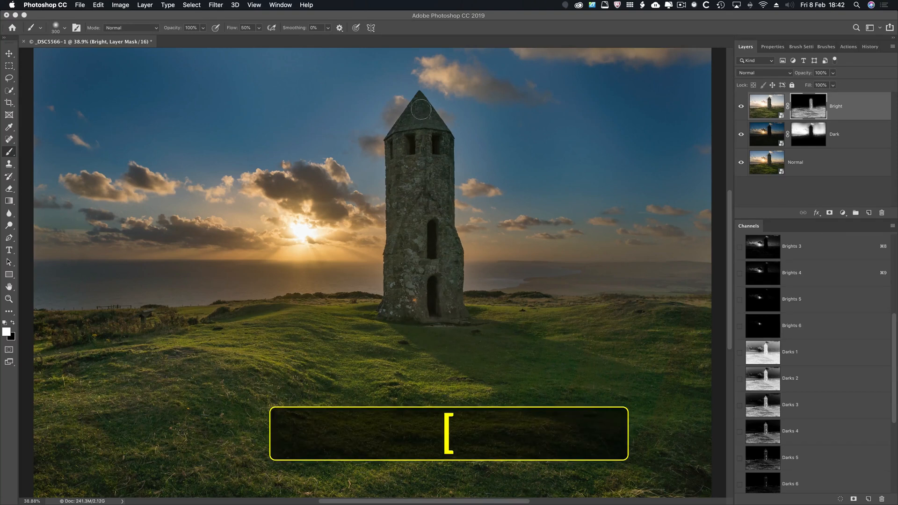
{"action": "key", "text": "bracketleft"}
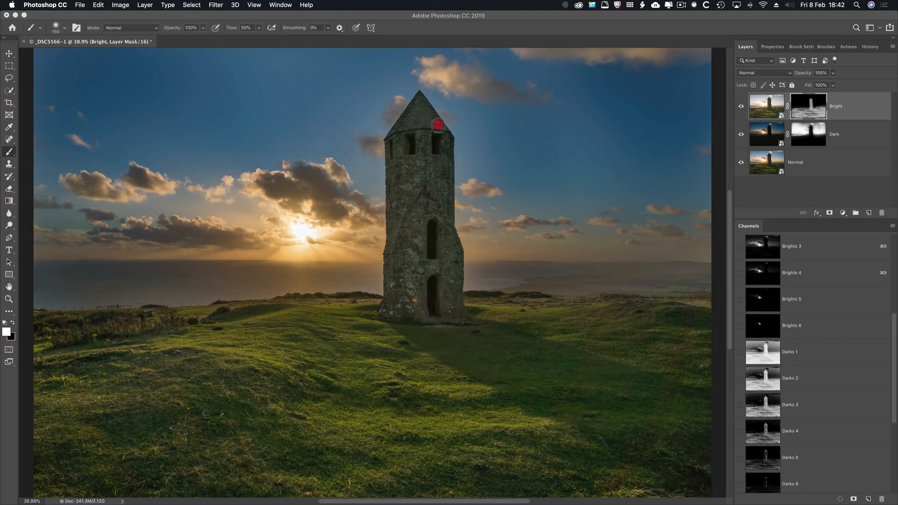
{"action": "left_click_drag", "start_coordinate": [438, 133], "coordinate": [447, 310]}
{"action": "mouse_move", "coordinate": [458, 271]}
{"action": "left_mouse_down"}
{"action": "mouse_move", "coordinate": [457, 310]}
{"action": "mouse_move", "coordinate": [397, 301]}
{"action": "mouse_move", "coordinate": [409, 105]}
{"action": "mouse_move", "coordinate": [397, 132]}
{"action": "mouse_move", "coordinate": [421, 99]}
{"action": "mouse_move", "coordinate": [439, 155]}
{"action": "mouse_move", "coordinate": [445, 290]}
{"action": "mouse_move", "coordinate": [391, 310]}
{"action": "mouse_move", "coordinate": [397, 272]}
{"action": "left_mouse_up"}
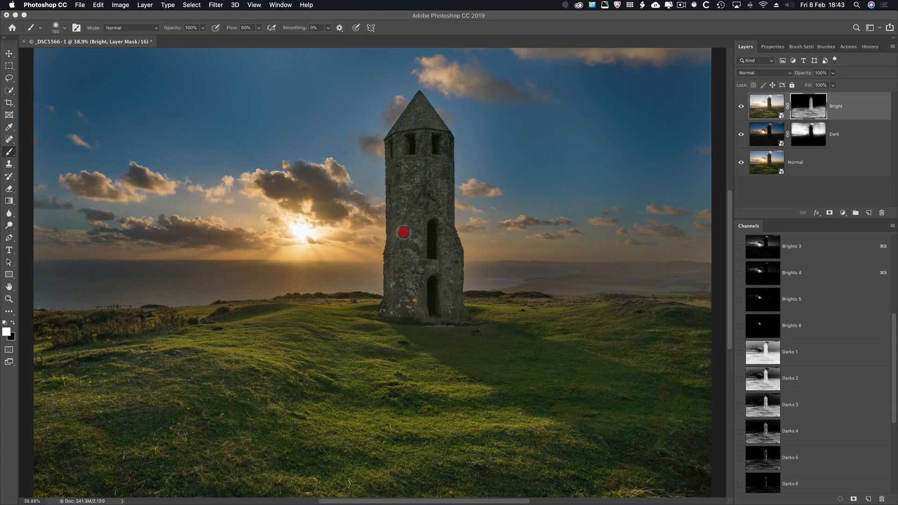
{"action": "left_click_drag", "start_coordinate": [403, 232], "coordinate": [406, 230]}
Load Darks 2 as a selection with hidden edges and paint the tower whiter on the Bright mask, enlarging the brush to 300 px.
{"action": "left_click", "coordinate": [764, 381], "text": "super"}
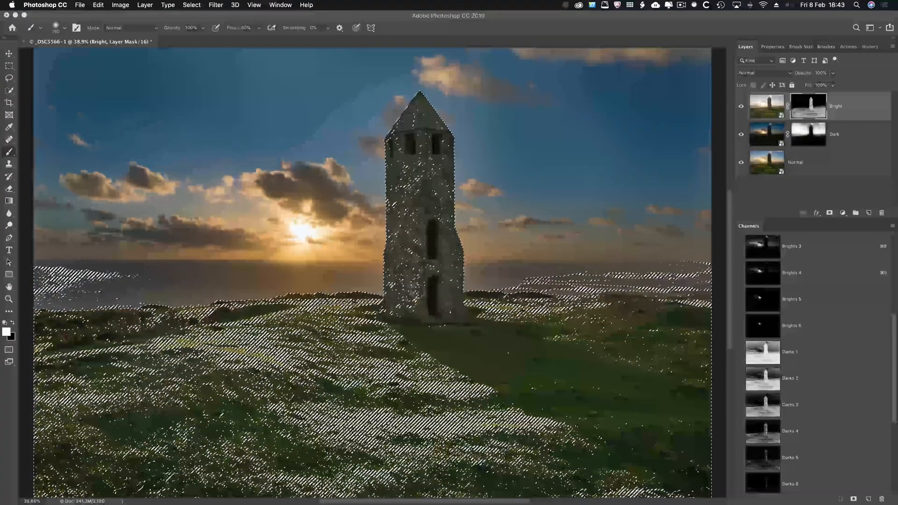
{"action": "key", "text": "super+h"}
{"action": "key", "text": "bracketright"}
{"action": "key", "text": "bracketright"}
{"action": "key", "text": "bracketright"}
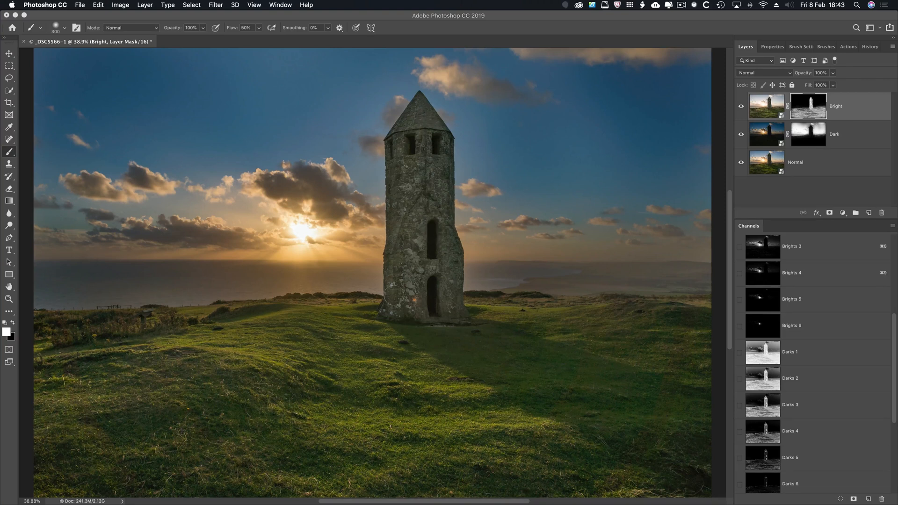
Load the Darks 1 channel as a selection, hide the selection edges, and target the Bright layer's mask again.
{"action": "scroll", "coordinate": [390, 214], "scroll_direction": "right", "scroll_amount": 2}
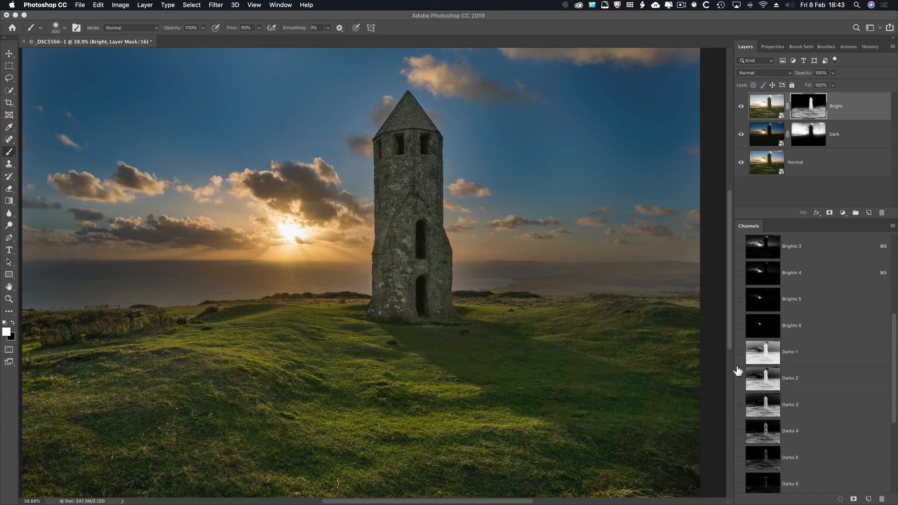
{"action": "left_click", "coordinate": [767, 357]}
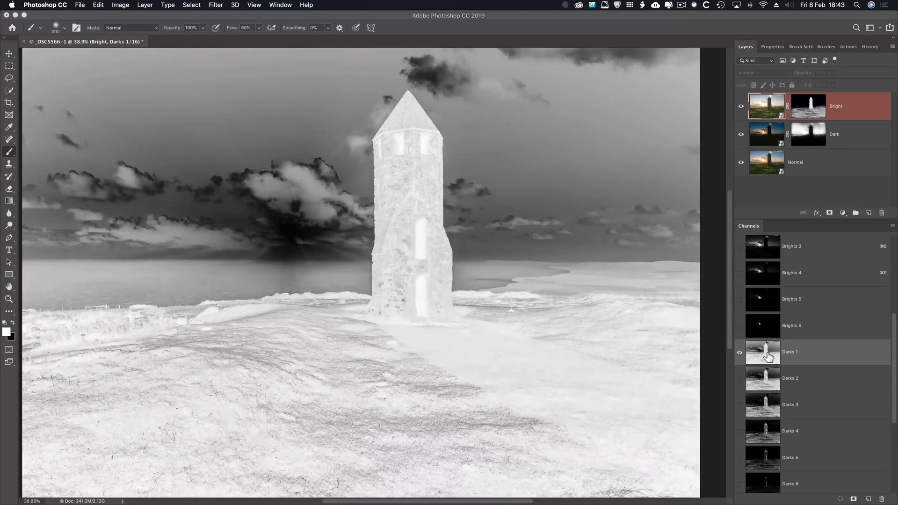
{"action": "left_click", "coordinate": [767, 357], "text": "super"}
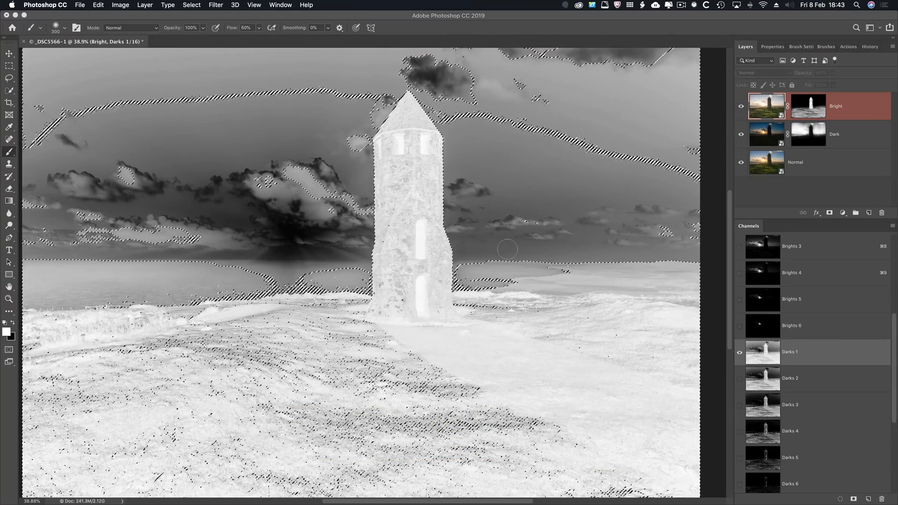
{"action": "key", "text": "super"}
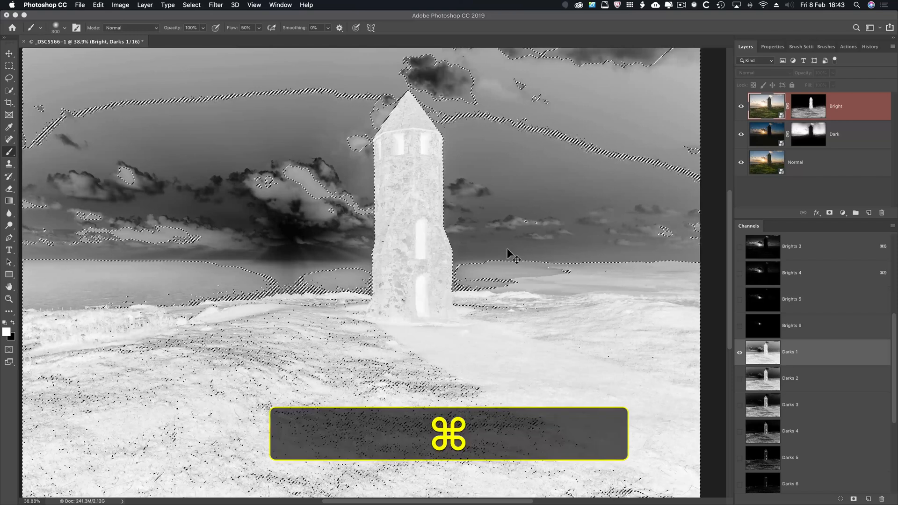
{"action": "key", "text": "super+h"}
{"action": "key", "text": "super+backslash"}
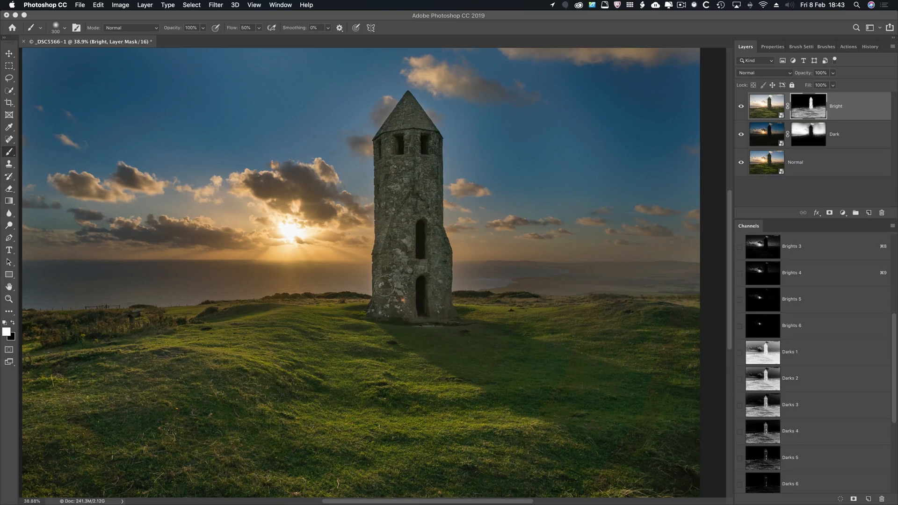
Paint white over the tower's roof on the Bright mask through the Darks 1 selection, and reduce the brush to 100 px.
{"action": "left_click_drag", "start_coordinate": [401, 123], "coordinate": [409, 106]}
{"action": "key", "text": "bracketleft"}
{"action": "key", "text": "bracketleft"}
{"action": "key", "text": "bracketleft"}
{"action": "key", "text": "bracketleft"}
{"action": "key", "text": "bracketleft"}
{"action": "key", "text": "bracketleft"}
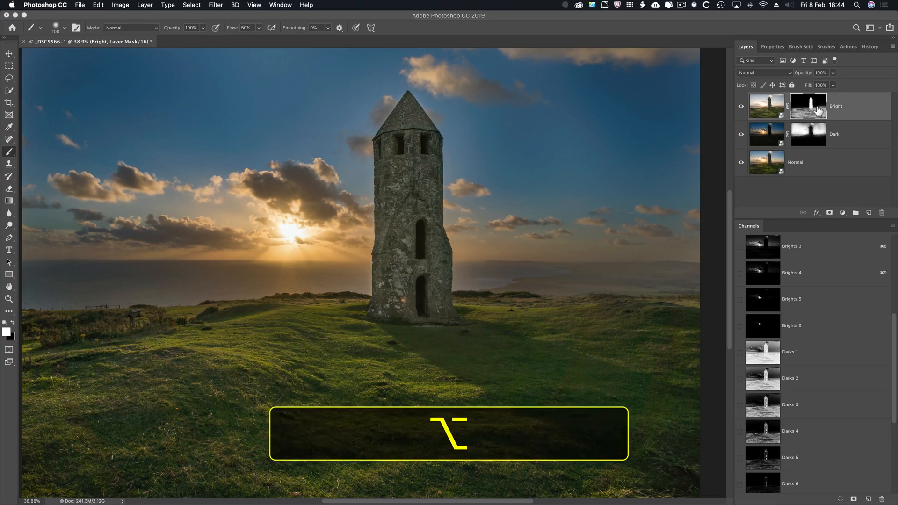
Display the Bright mask on its own and paint the tower's remaining grey patches white, enlarging the brush to 175 px.
{"action": "left_click", "coordinate": [819, 111], "text": "alt"}
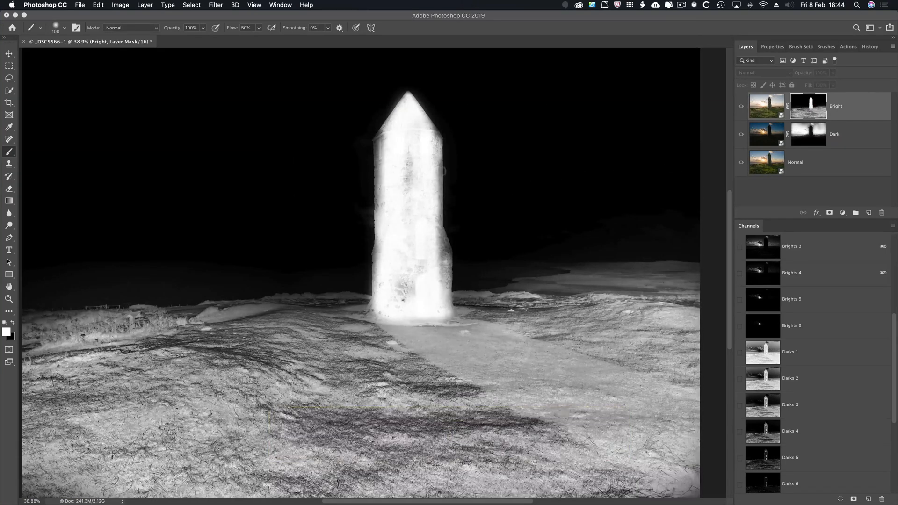
{"action": "mouse_move", "coordinate": [438, 172]}
{"action": "left_mouse_down"}
{"action": "mouse_move", "coordinate": [437, 275]}
{"action": "mouse_move", "coordinate": [430, 253]}
{"action": "mouse_move", "coordinate": [440, 240]}
{"action": "mouse_move", "coordinate": [442, 296]}
{"action": "mouse_move", "coordinate": [437, 306]}
{"action": "mouse_move", "coordinate": [398, 310]}
{"action": "mouse_move", "coordinate": [391, 292]}
{"action": "mouse_move", "coordinate": [421, 260]}
{"action": "mouse_move", "coordinate": [404, 227]}
{"action": "mouse_move", "coordinate": [407, 141]}
{"action": "mouse_move", "coordinate": [410, 293]}
{"action": "mouse_move", "coordinate": [386, 211]}
{"action": "mouse_move", "coordinate": [386, 134]}
{"action": "mouse_move", "coordinate": [382, 162]}
{"action": "mouse_move", "coordinate": [427, 171]}
{"action": "mouse_move", "coordinate": [432, 157]}
{"action": "mouse_move", "coordinate": [433, 307]}
{"action": "left_mouse_up"}
{"action": "key", "text": "bracketright"}
{"action": "key", "text": "bracketright"}
{"action": "key", "text": "bracketright"}
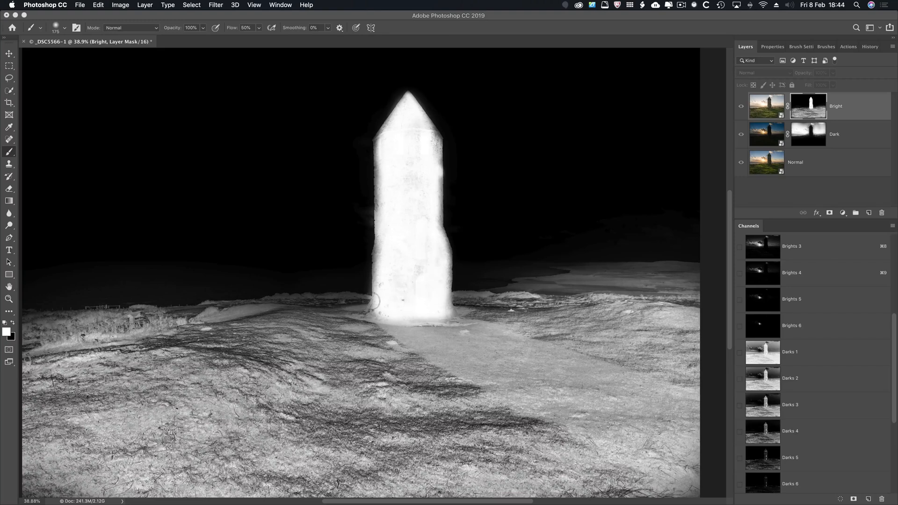
Finish whitening the tower's lower part on the Bright mask with the selection edges shown, return to the image view, and clear the selection.
{"action": "key", "text": "super+h"}
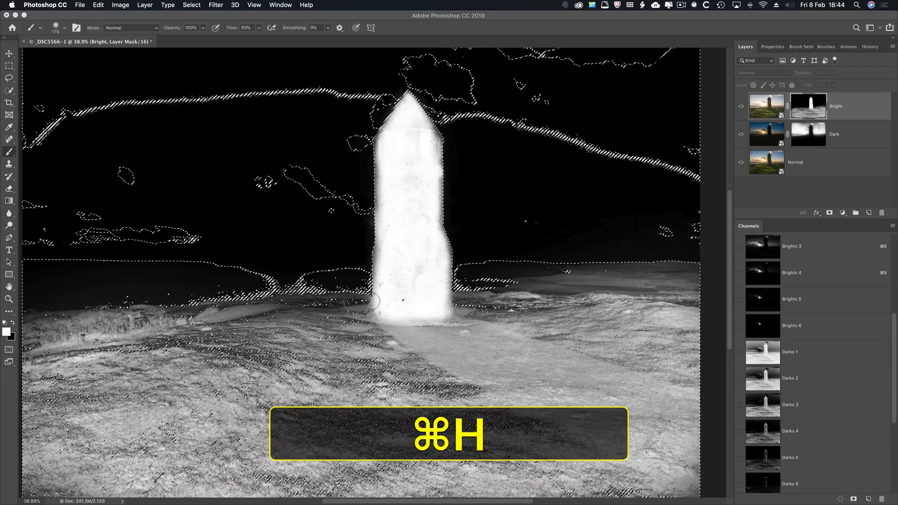
{"action": "mouse_move", "coordinate": [387, 157]}
{"action": "left_mouse_down"}
{"action": "mouse_move", "coordinate": [384, 204]}
{"action": "mouse_move", "coordinate": [381, 168]}
{"action": "mouse_move", "coordinate": [383, 194]}
{"action": "mouse_move", "coordinate": [387, 148]}
{"action": "mouse_move", "coordinate": [412, 103]}
{"action": "mouse_move", "coordinate": [433, 136]}
{"action": "left_mouse_up"}
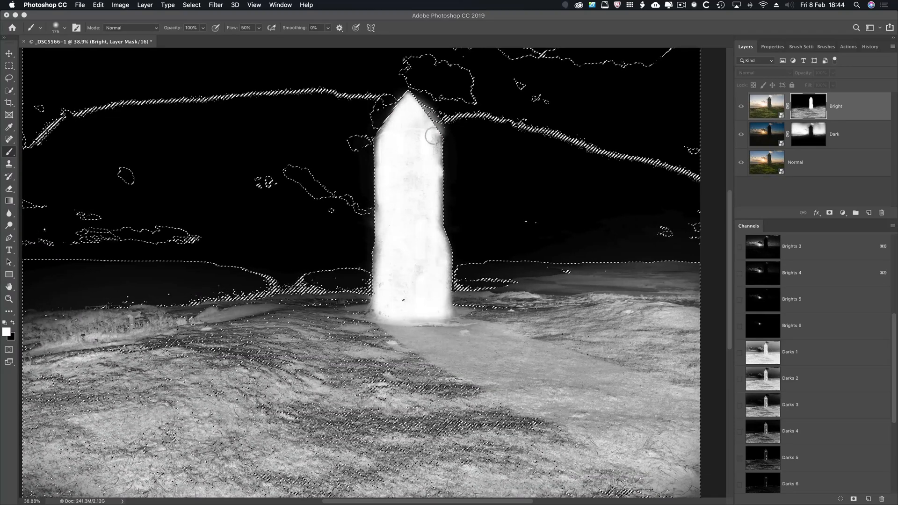
{"action": "key", "text": "super+z"}
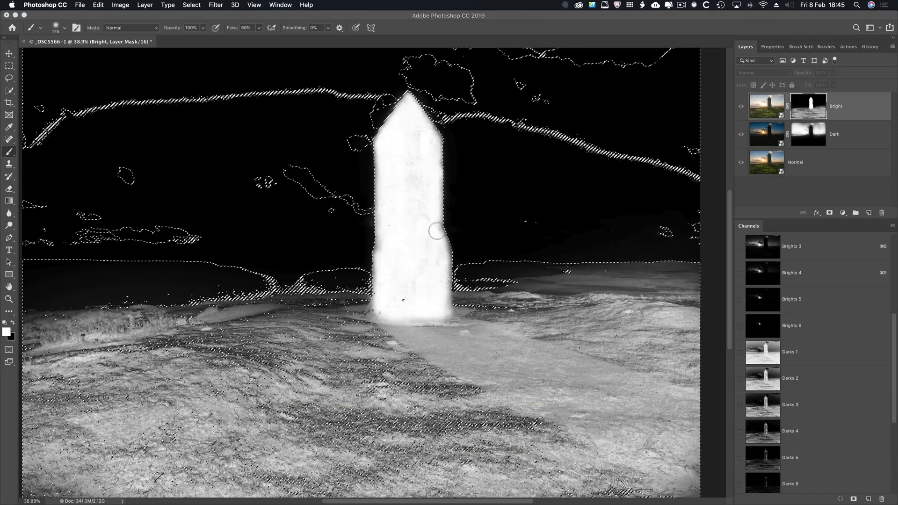
{"action": "mouse_move", "coordinate": [445, 261]}
{"action": "left_mouse_down"}
{"action": "mouse_move", "coordinate": [444, 286]}
{"action": "mouse_move", "coordinate": [428, 301]}
{"action": "mouse_move", "coordinate": [374, 314]}
{"action": "left_mouse_up"}
{"action": "scroll", "coordinate": [412, 200], "scroll_direction": "right", "scroll_amount": 2}
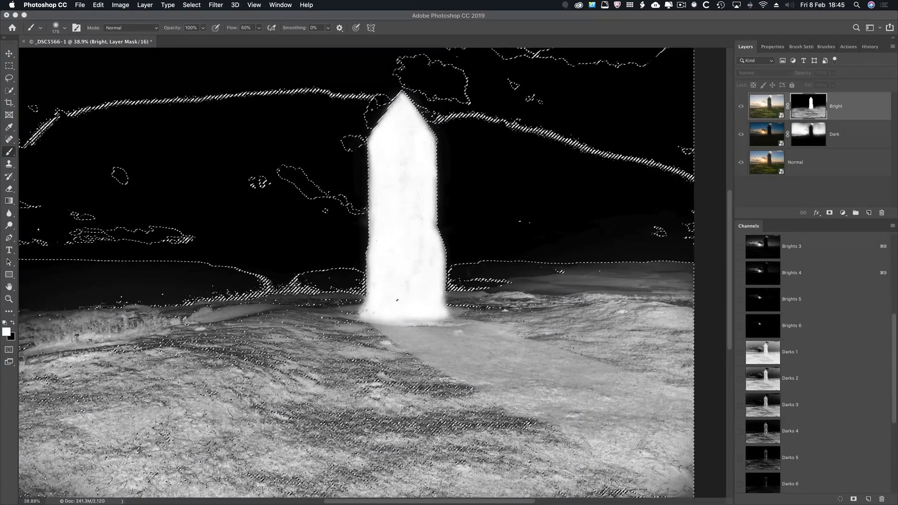
{"action": "left_click", "coordinate": [776, 103]}
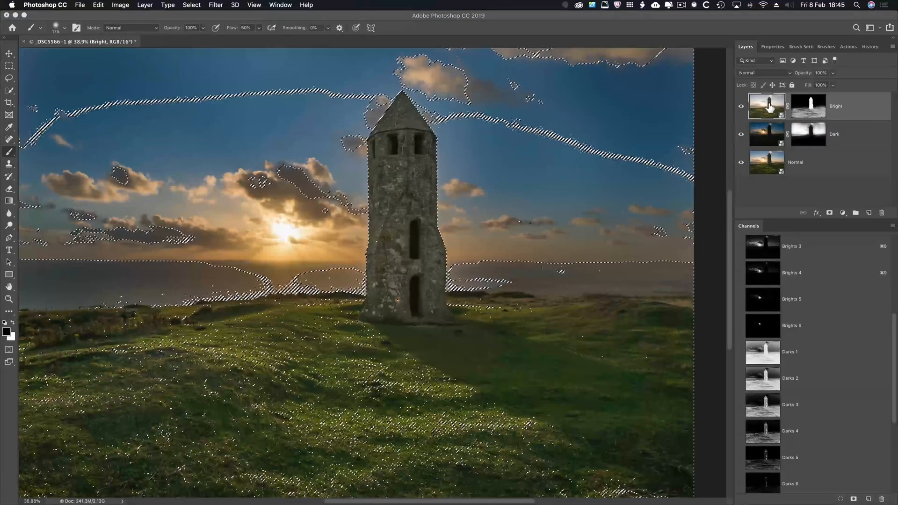
{"action": "key", "text": "super+d"}
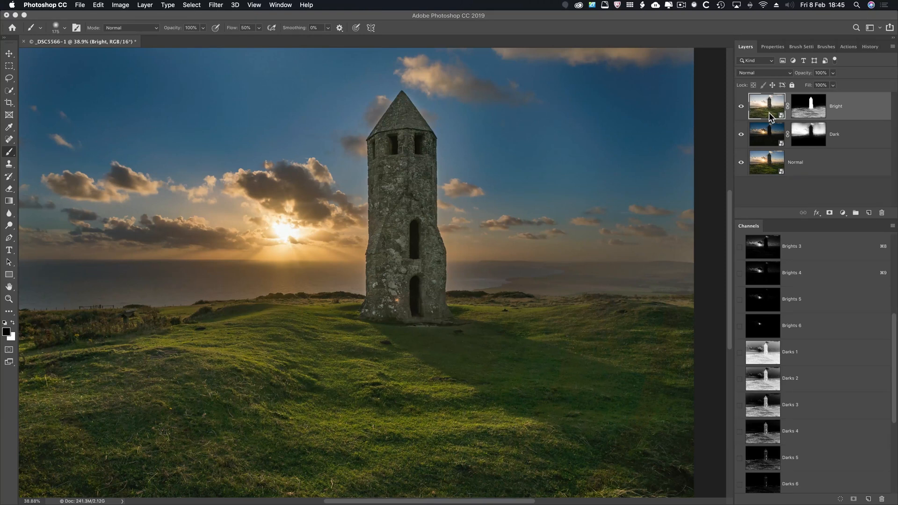
Set the Bright smart object's exposure to +2.80, contrast to +13 and clarity to +23 in Camera Raw.
{"action": "double_click", "coordinate": [770, 115]}
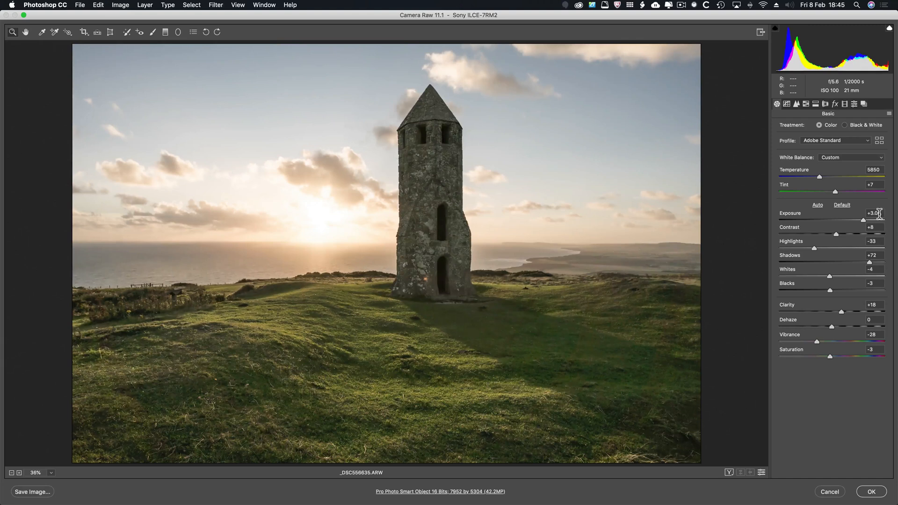
{"action": "left_click_drag", "start_coordinate": [862, 222], "coordinate": [833, 234]}
{"action": "left_click_drag", "start_coordinate": [841, 312], "coordinate": [843, 313]}
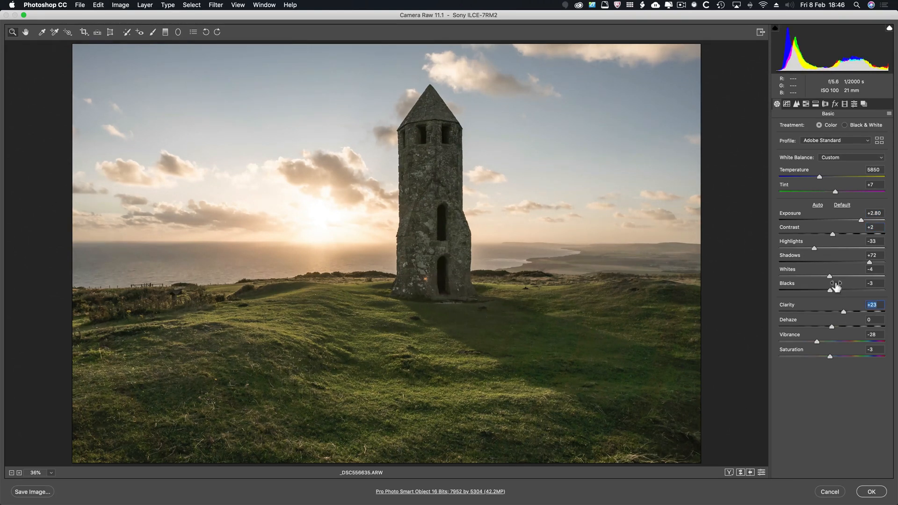
{"action": "left_click_drag", "start_coordinate": [833, 234], "coordinate": [840, 239]}
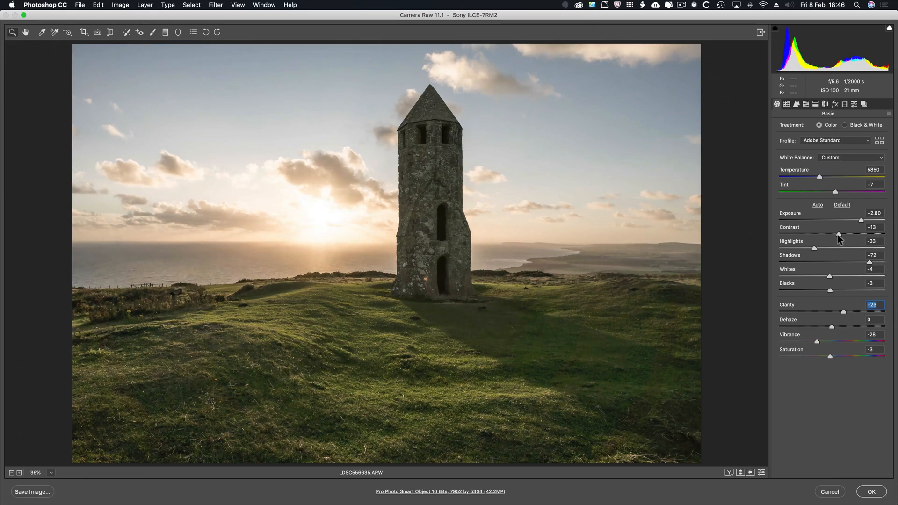
{"action": "left_click", "coordinate": [873, 492]}
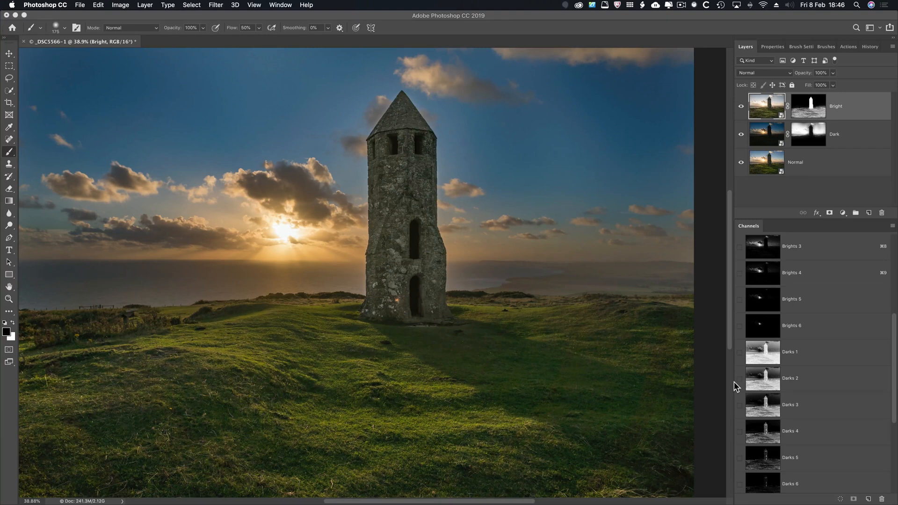
Switch to Lightroom and review the edited virtual copy, Copy 4 of _DSC5566.ARW, in the Loupe and Develop views.
{"action": "key", "text": "super+Tab"}
{"action": "key", "text": "super+Tab"}
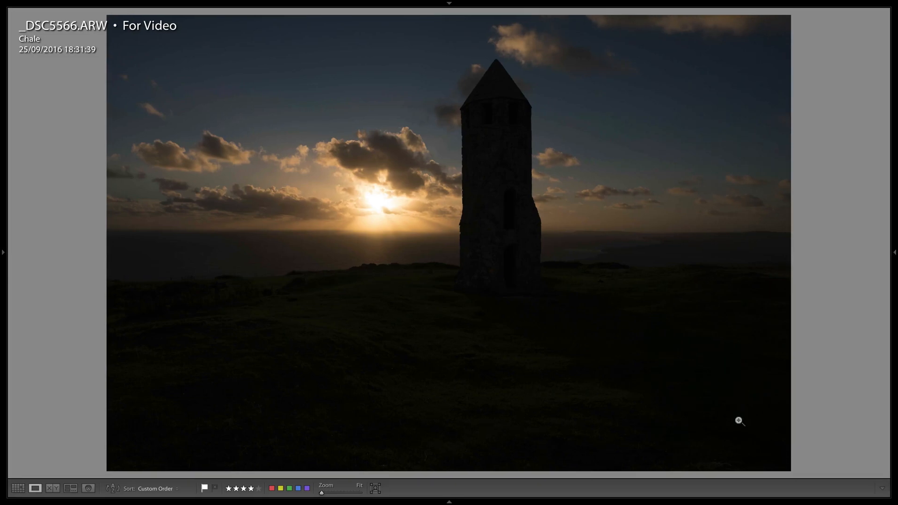
{"action": "key", "text": "Right"}
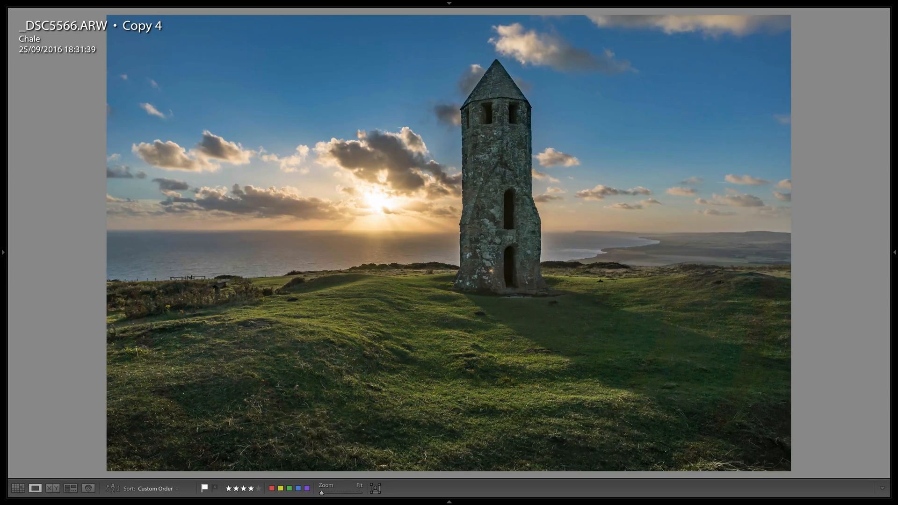
{"action": "key", "text": "e"}
{"action": "key", "text": "m"}
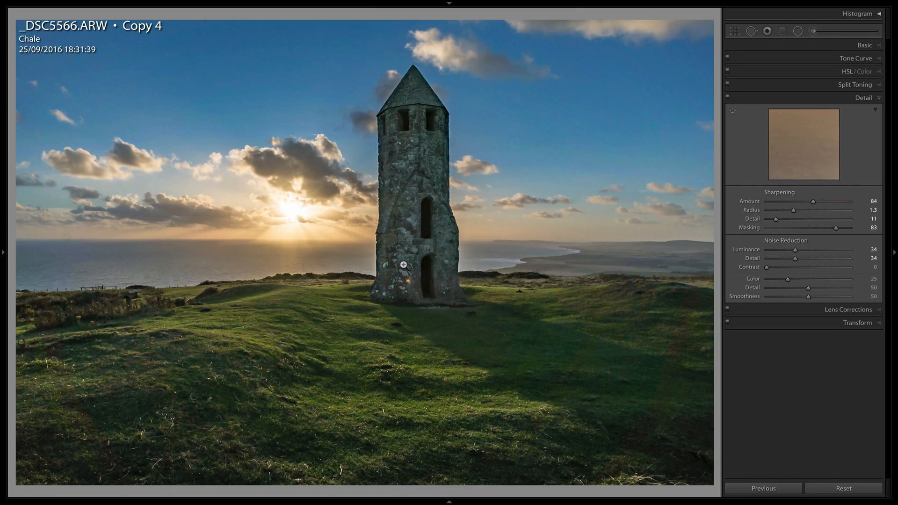
{"action": "key", "text": "Tab"}
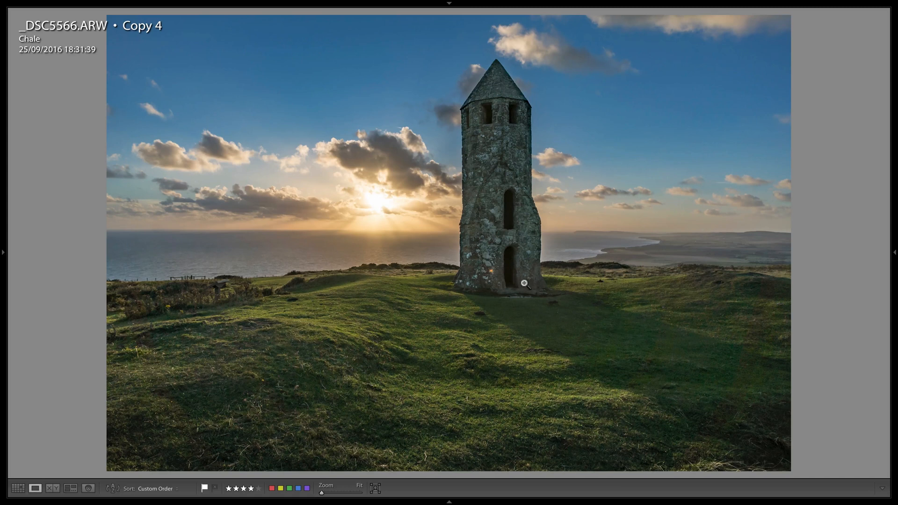
Select the sky's graduated filter on Copy 4 in Develop and display the luminance mask of its range mask.
{"action": "key", "text": "d"}
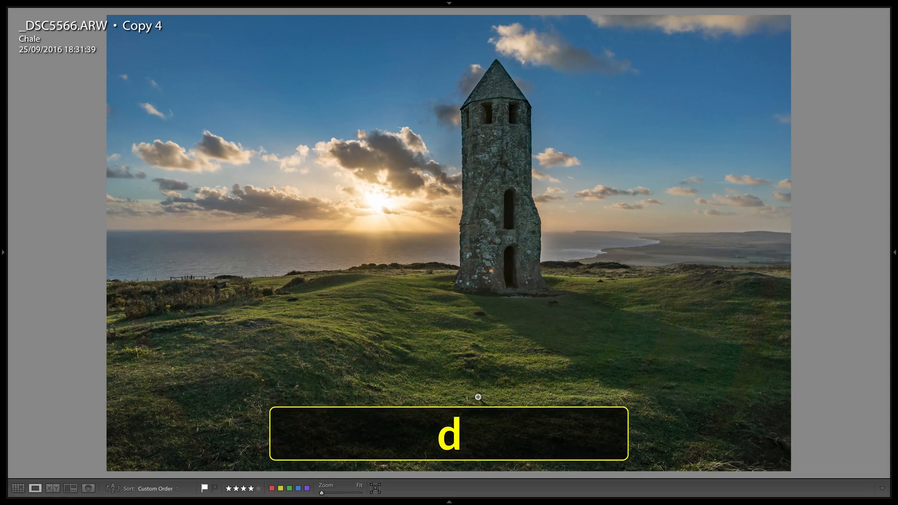
{"action": "key", "text": "m"}
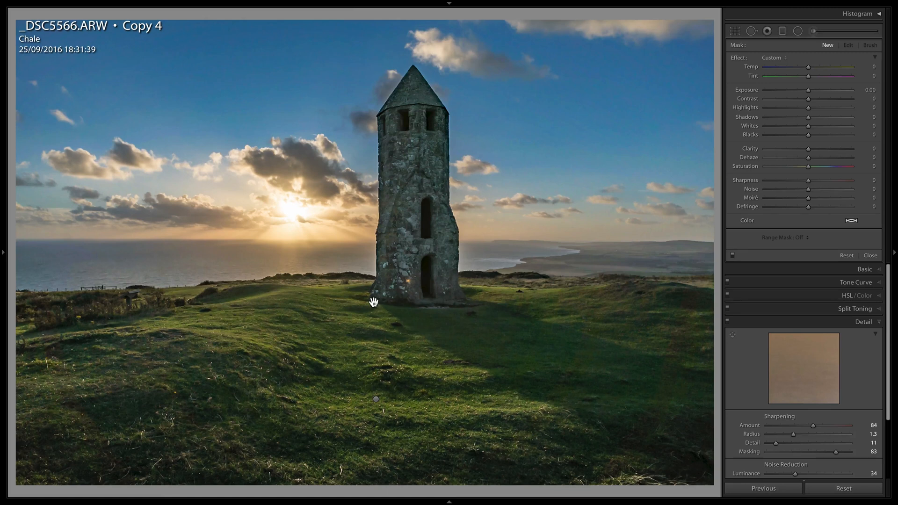
{"action": "left_click", "coordinate": [374, 302]}
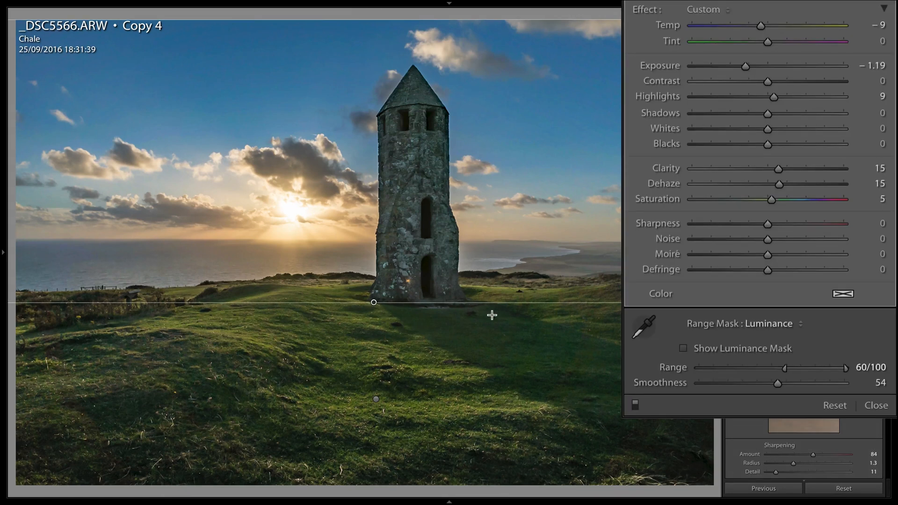
{"action": "left_click", "coordinate": [684, 348]}
{"action": "left_click_drag", "start_coordinate": [784, 369], "coordinate": [804, 369]}
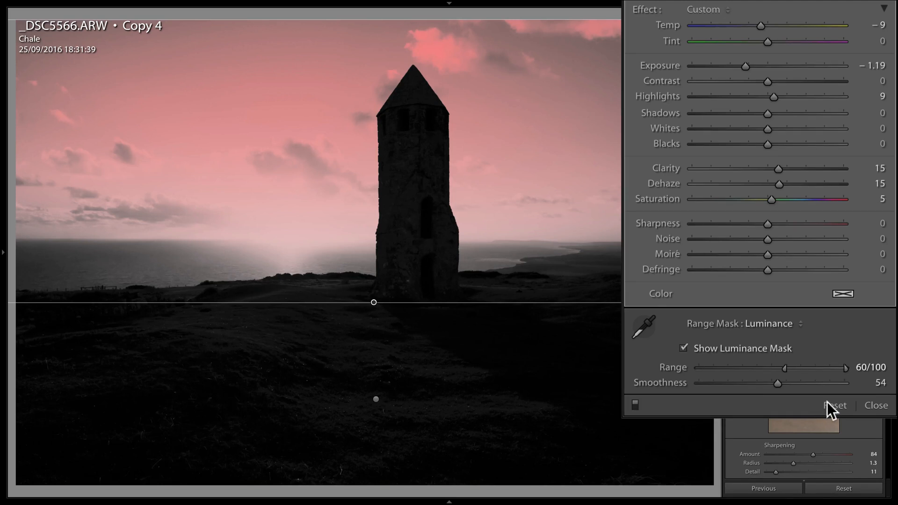
{"action": "left_click", "coordinate": [870, 404]}
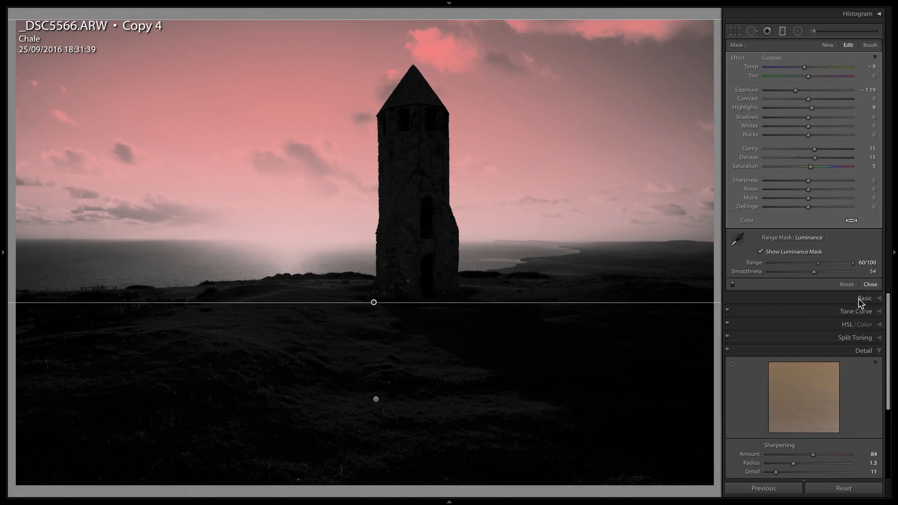
Close the graduated filter, select the tower's adjustment brush edit, and display the luminance mask of its range mask.
{"action": "left_click", "coordinate": [858, 298]}
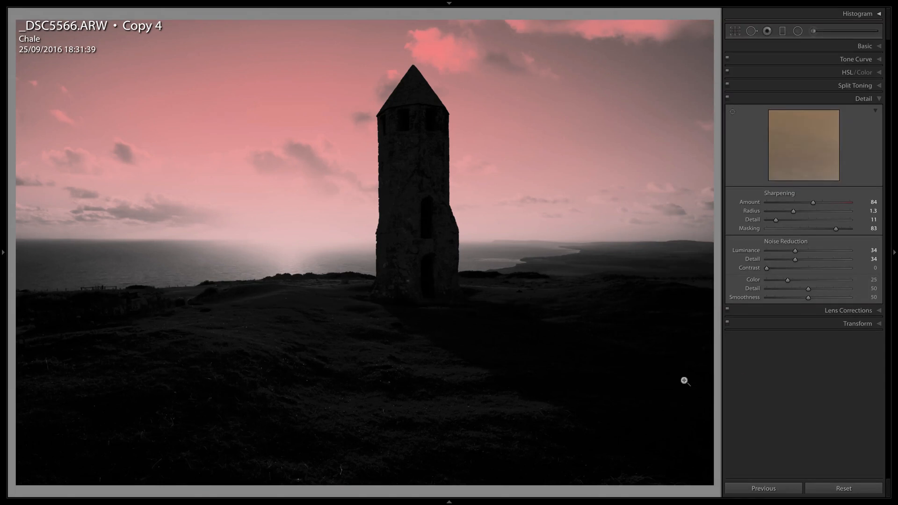
{"action": "key", "text": "k"}
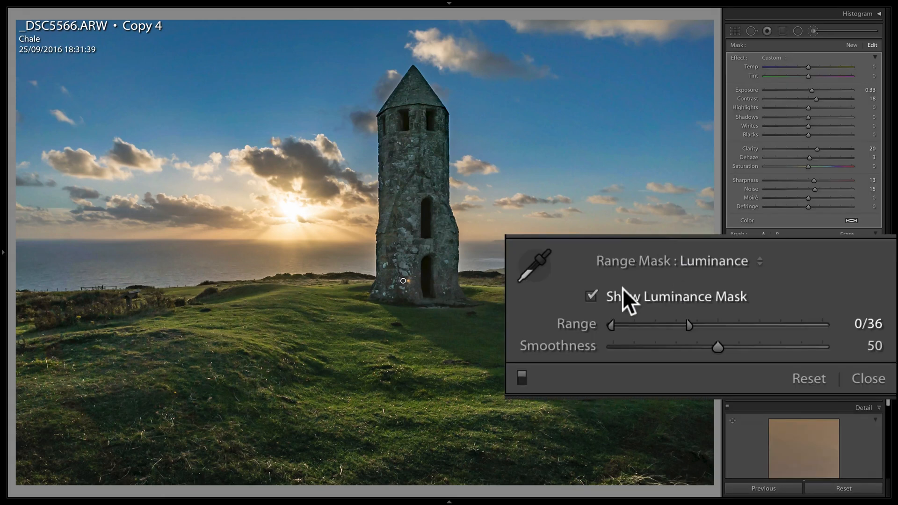
{"action": "left_click", "coordinate": [767, 303]}
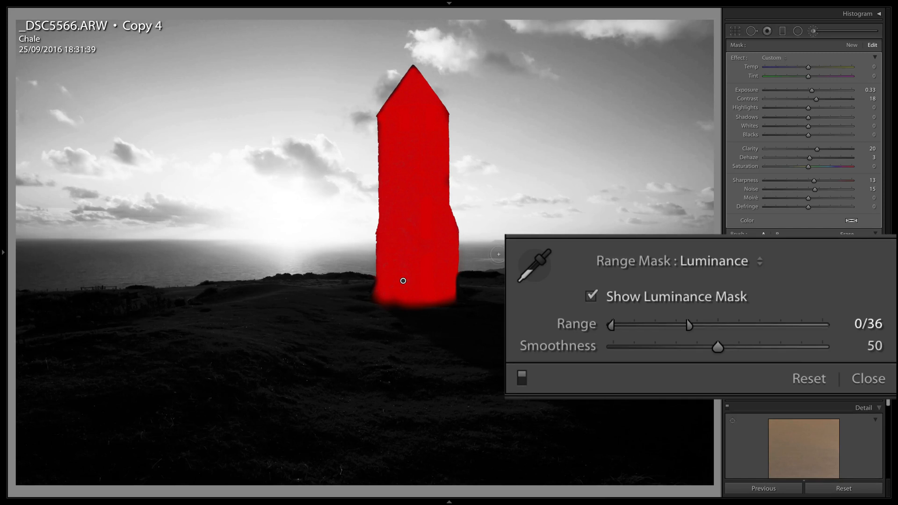
Compare Copy 4 in Lightroom's Loupe view with the blended image in Photoshop shown without panels, ending in Photoshop with the panels restored.
{"action": "key", "text": "e"}
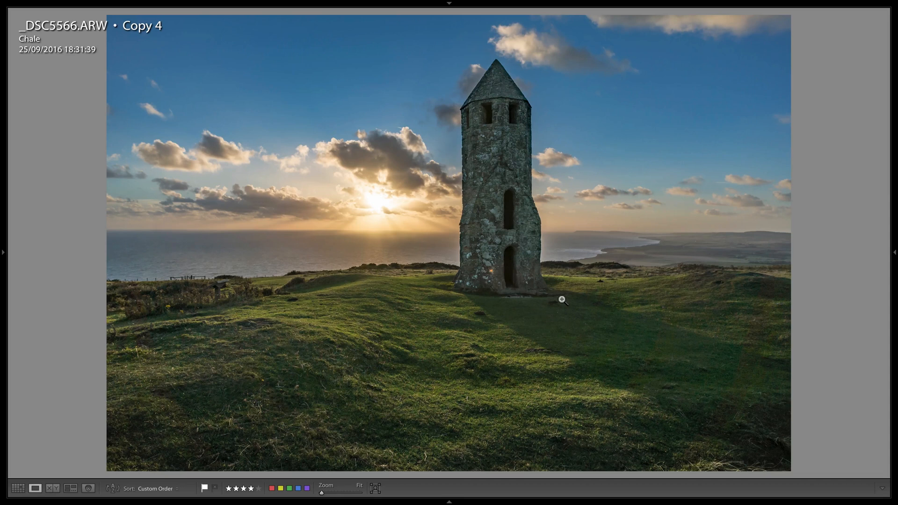
{"action": "key", "text": "super+Tab"}
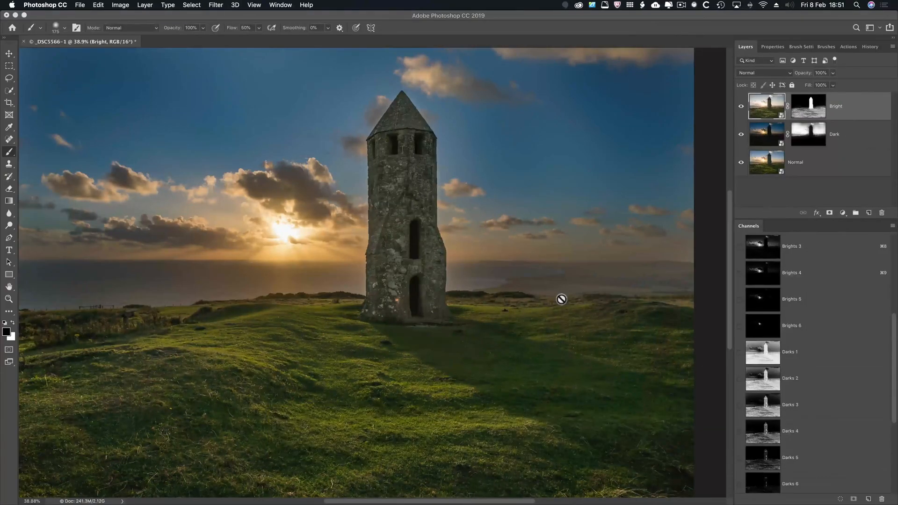
{"action": "key", "text": "Tab"}
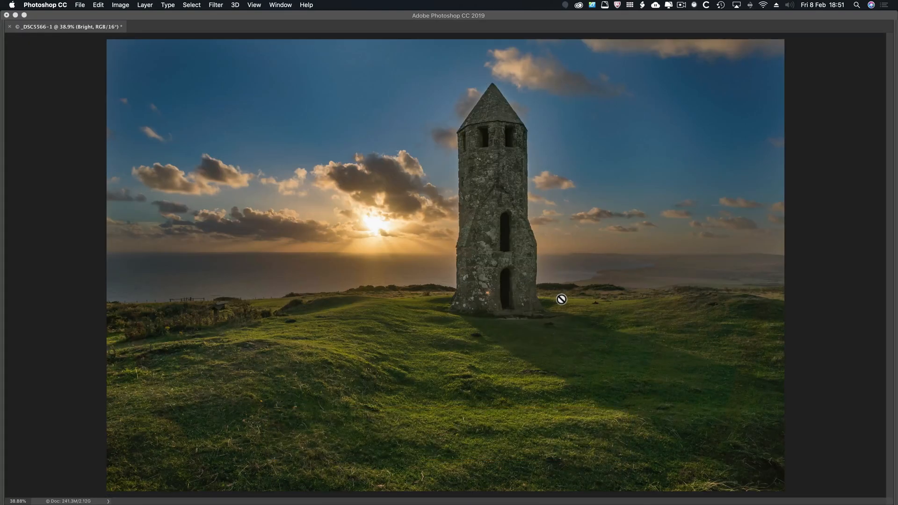
{"action": "key", "text": "super+Tab"}
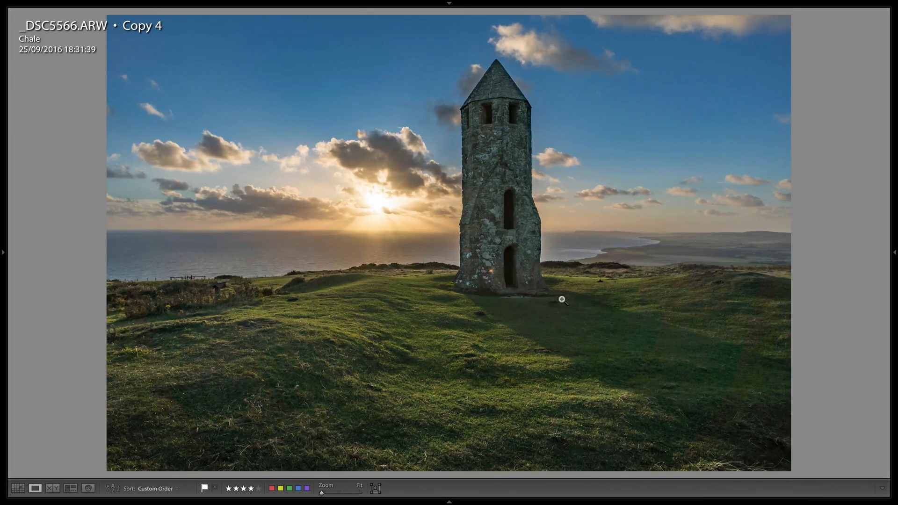
{"action": "key", "text": "super+Tab"}
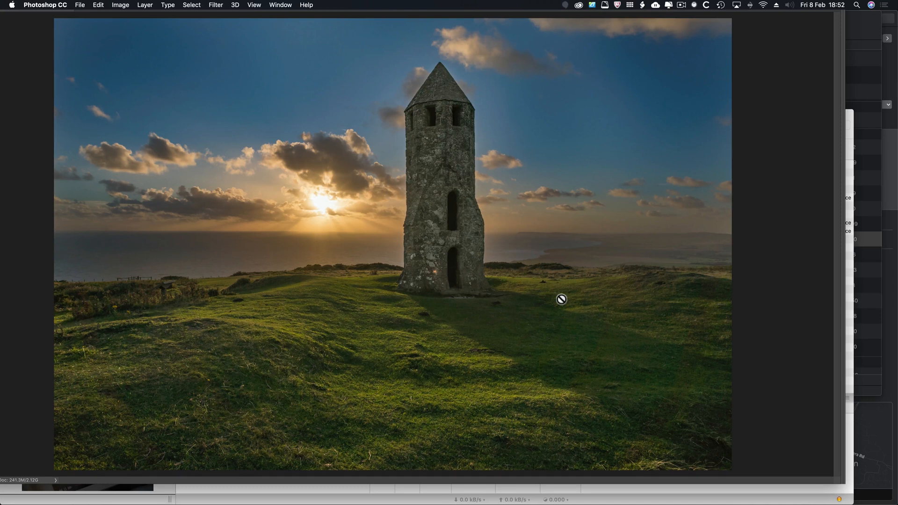
{"action": "key", "text": "Tab"}
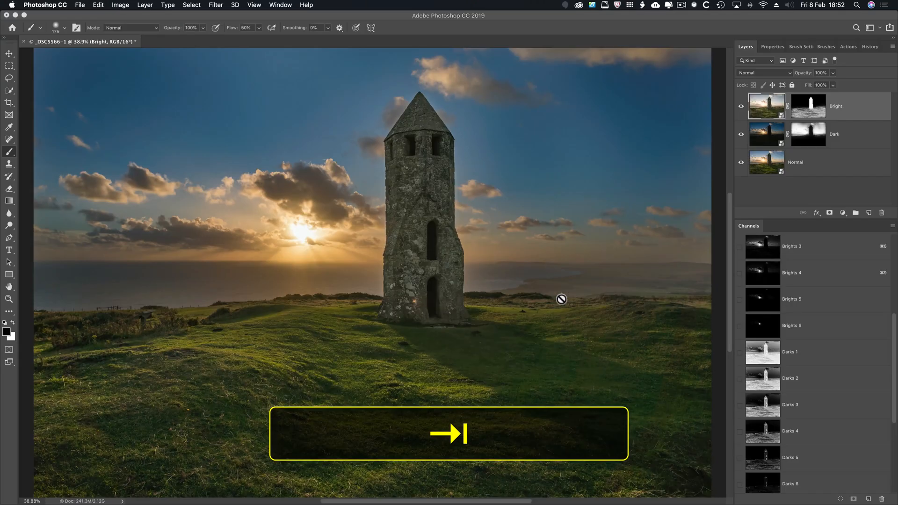
Hide the Dark and Bright layers to show only the Normal layer, and fit the whole image in view.
{"action": "scroll", "coordinate": [648, 211], "scroll_direction": "down", "scroll_amount": 5}
{"action": "left_click", "coordinate": [740, 134]}
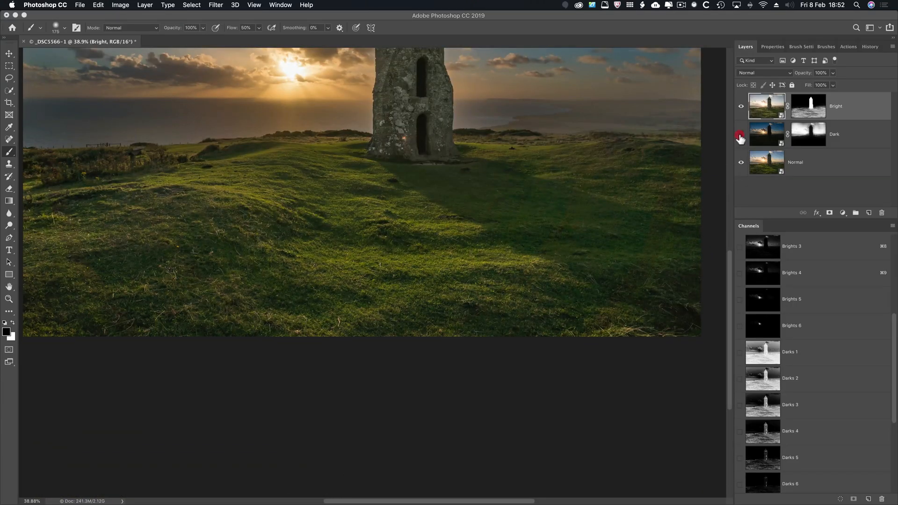
{"action": "left_click", "coordinate": [741, 106]}
{"action": "key", "text": "super+0"}
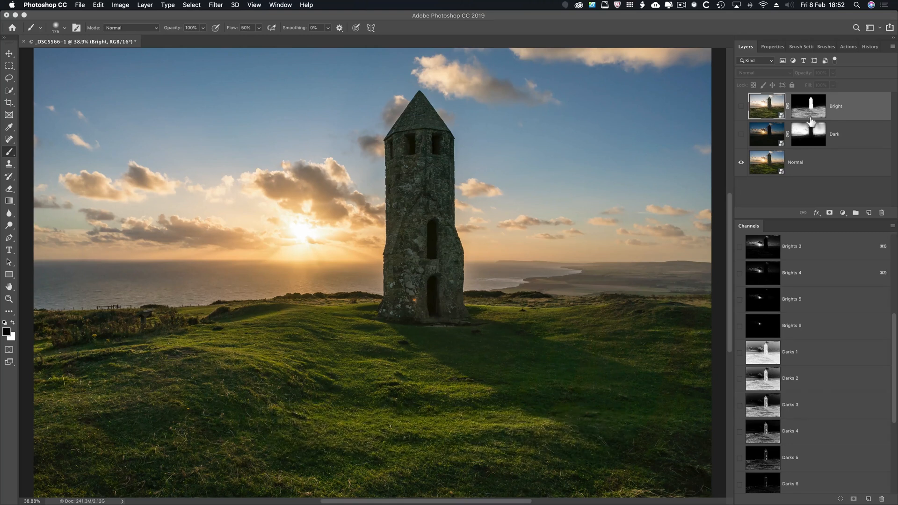
Show the Create Luminance Masks action and the Load Actions command, and dismiss the command list without loading anything.
{"action": "left_click", "coordinate": [848, 46]}
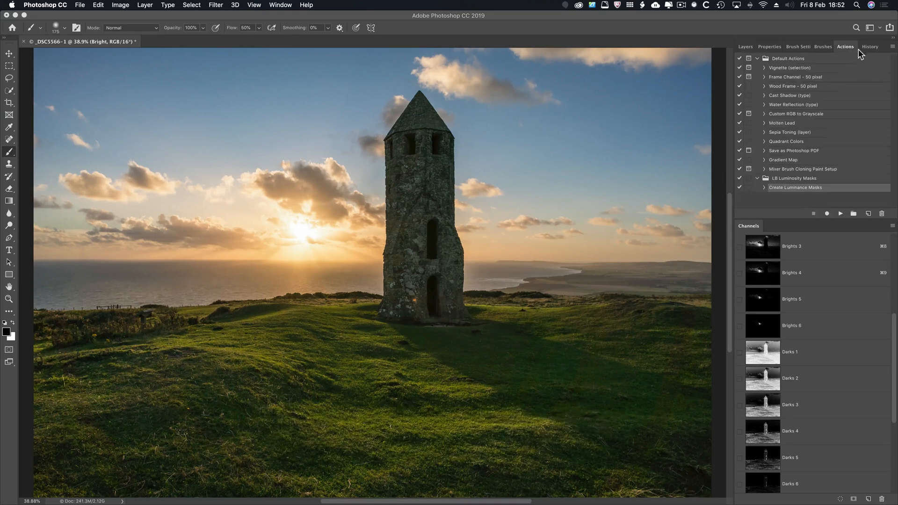
{"action": "left_click", "coordinate": [893, 48]}
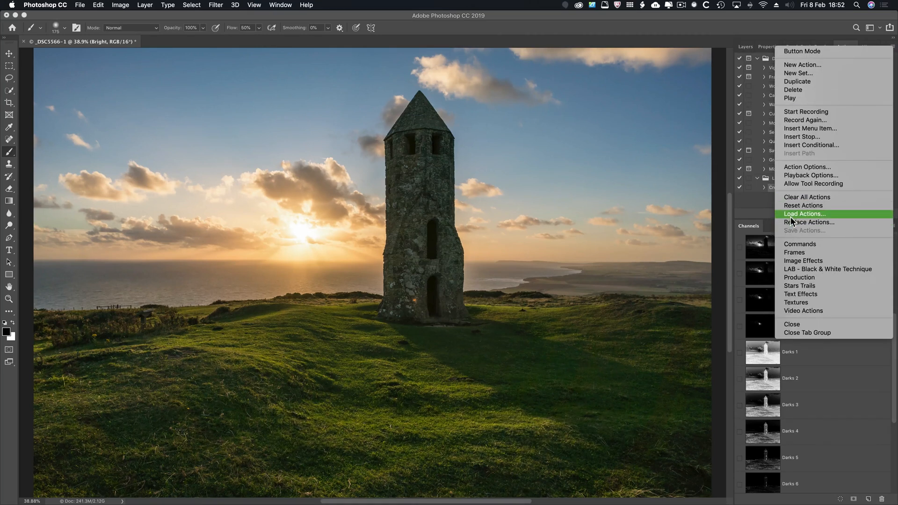
{"action": "left_click", "coordinate": [630, 237]}
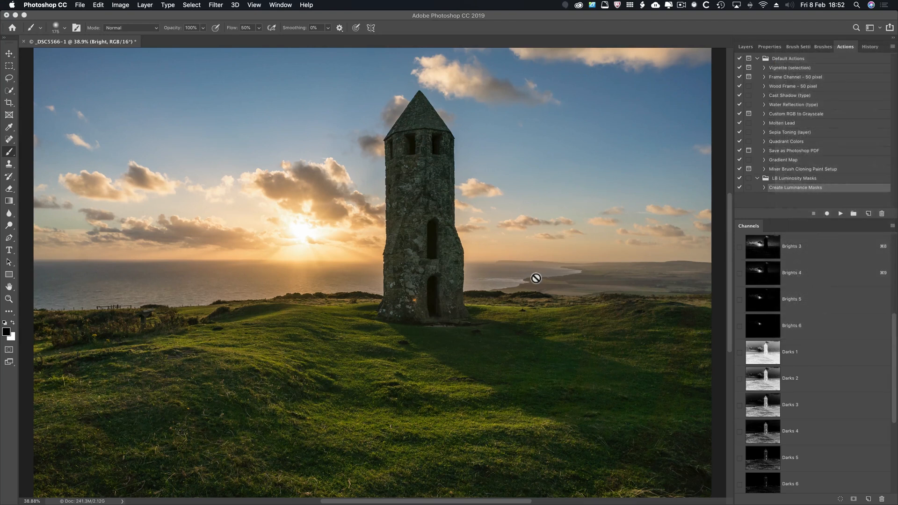